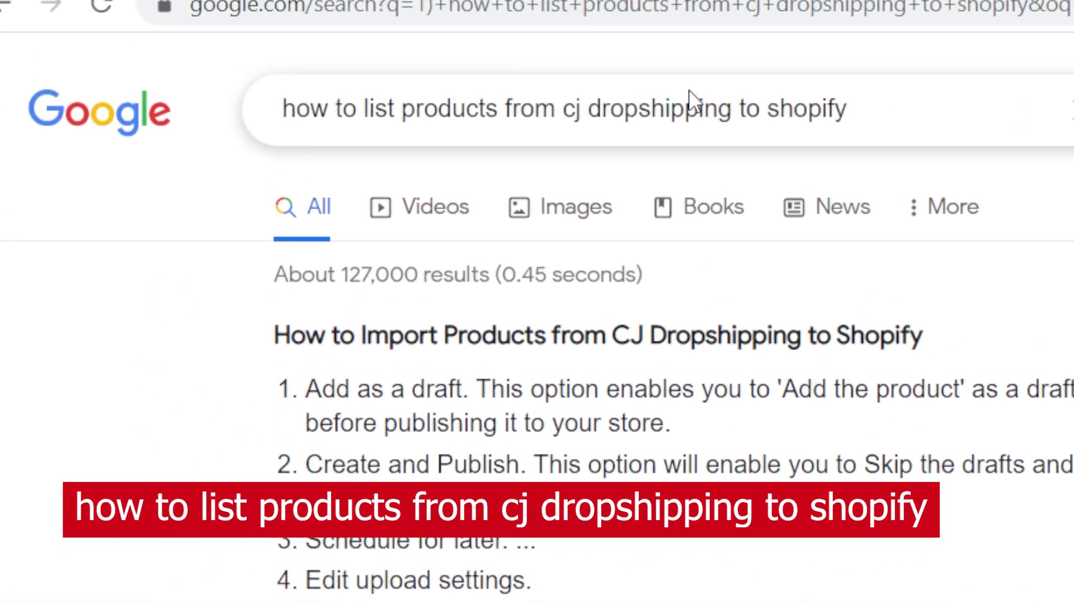
- Switch from the Google results to the CJdropshipping homepage tab
left_click(439, 11)
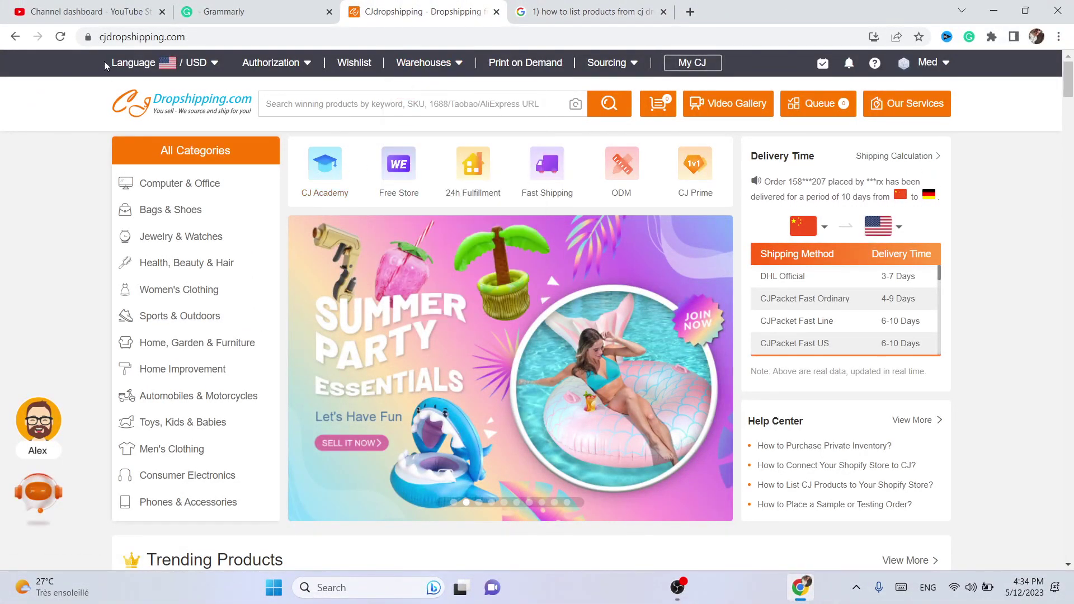
- Reload the CJdropshipping homepage and dismiss the Alex welcome popup
key("F5")
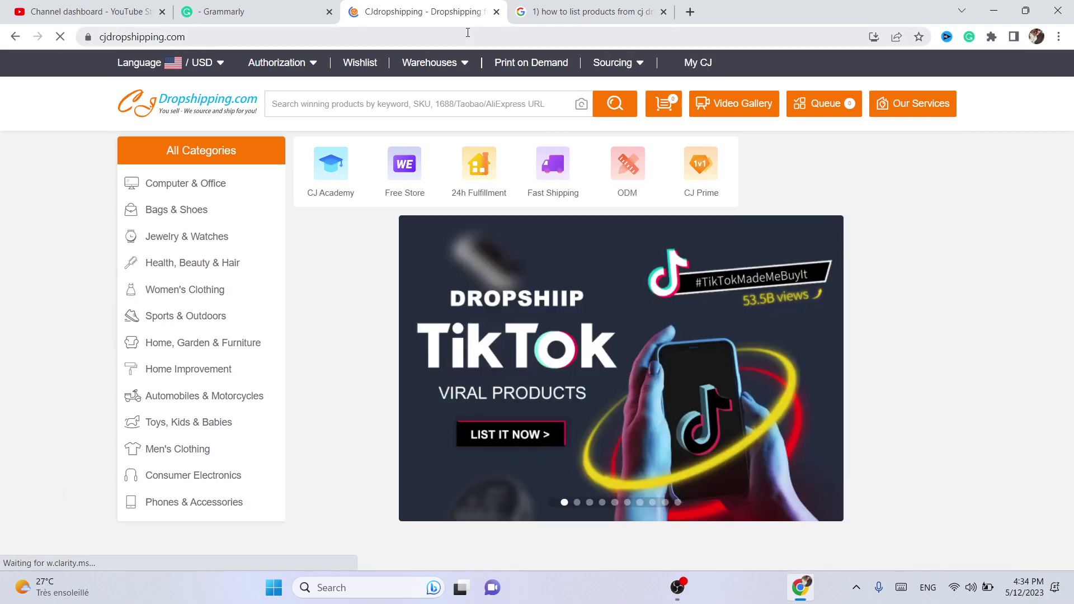
left_click(468, 32)
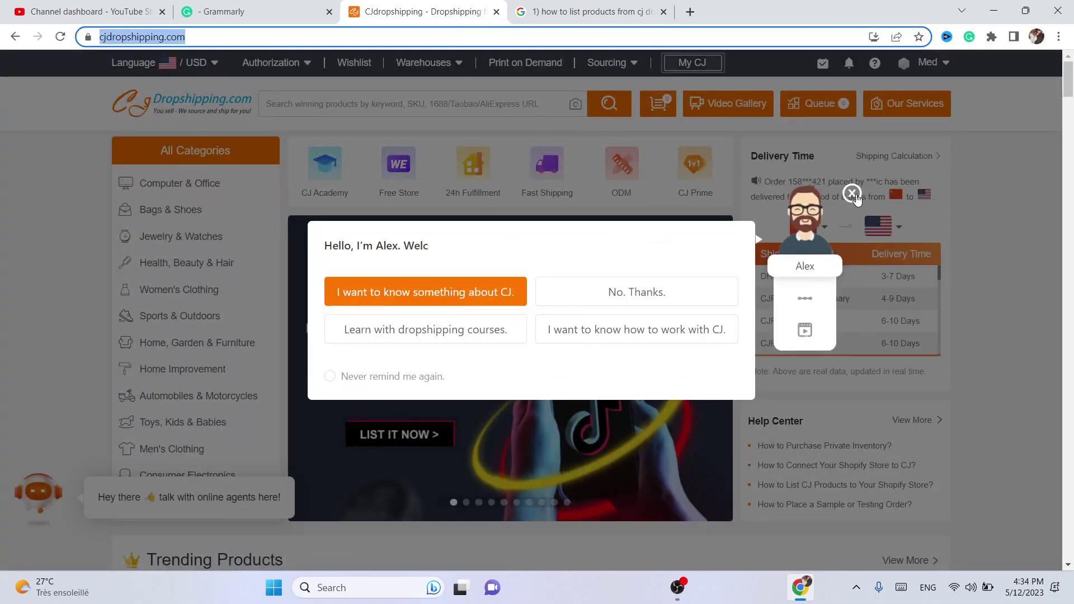
left_click(852, 193)
- Open Shopify store authorization, start Add Store, then return to the Google results tab
mouse_move(927, 70)
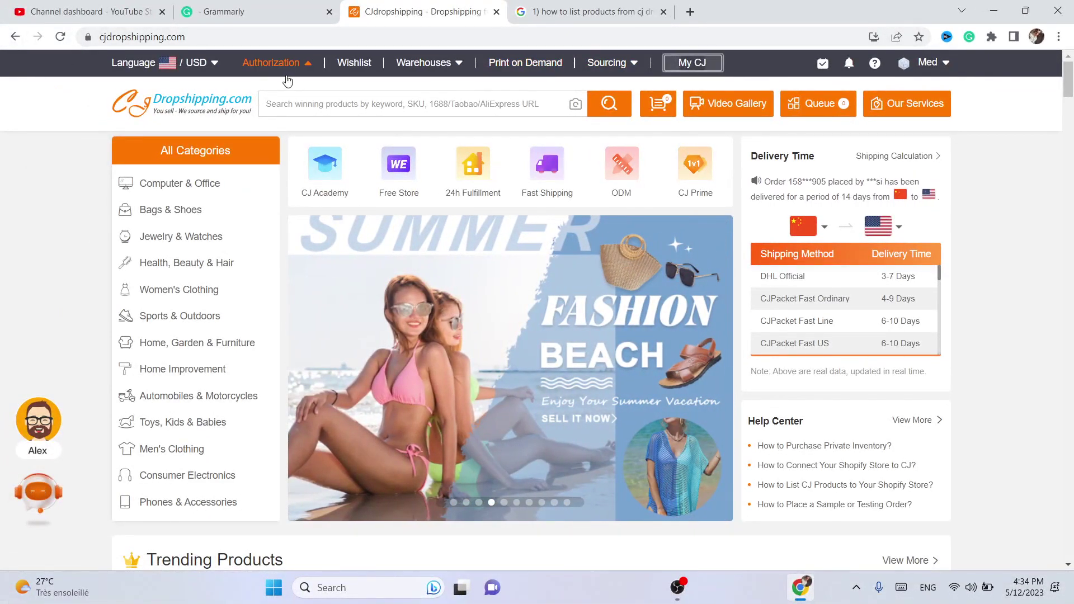
mouse_move(288, 48)
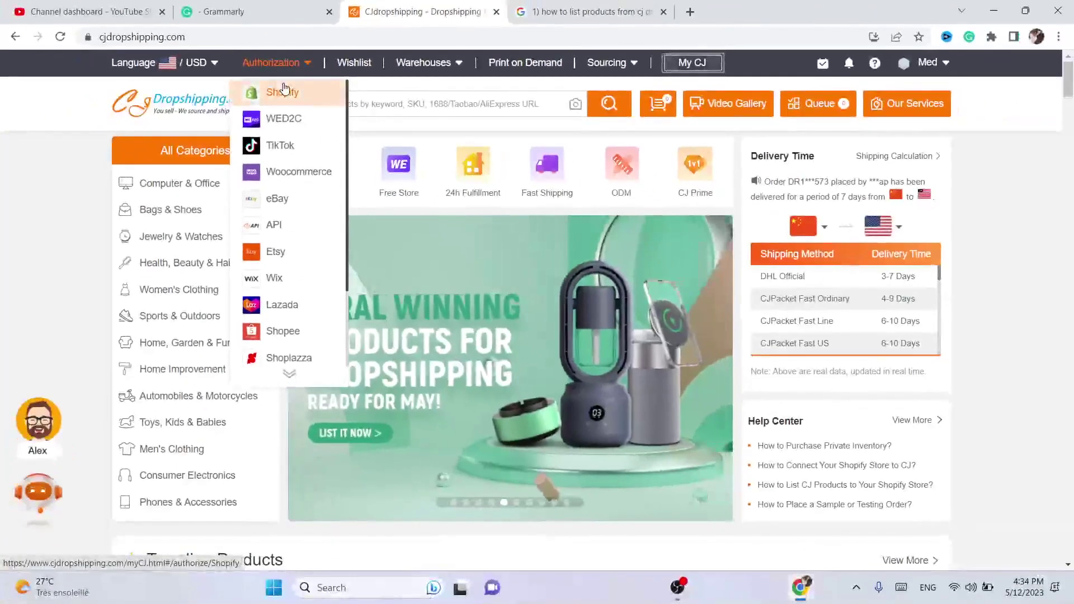
left_click(428, 36)
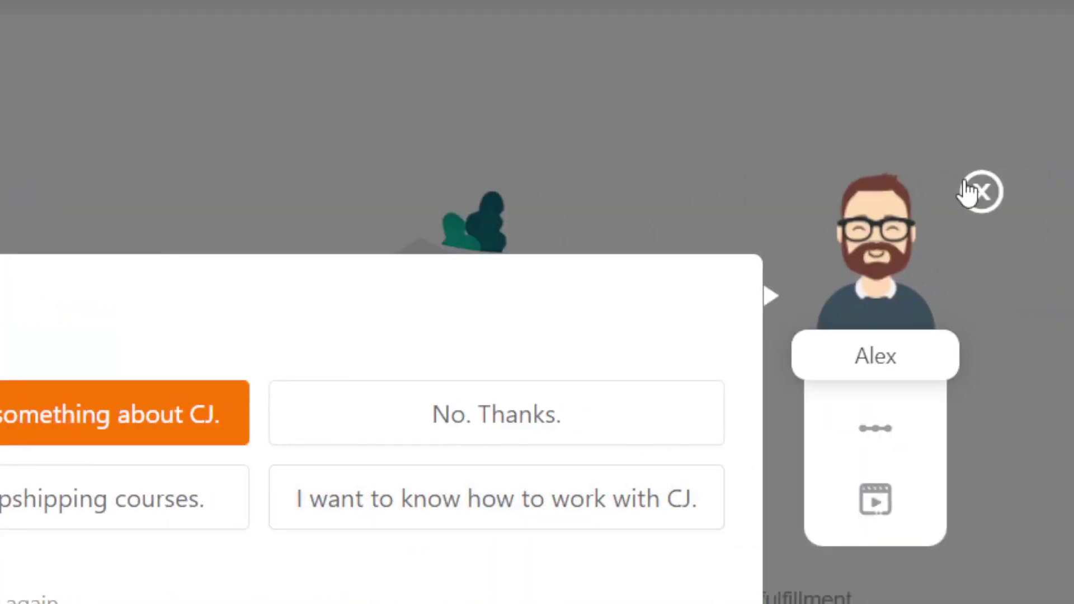
left_click(971, 192)
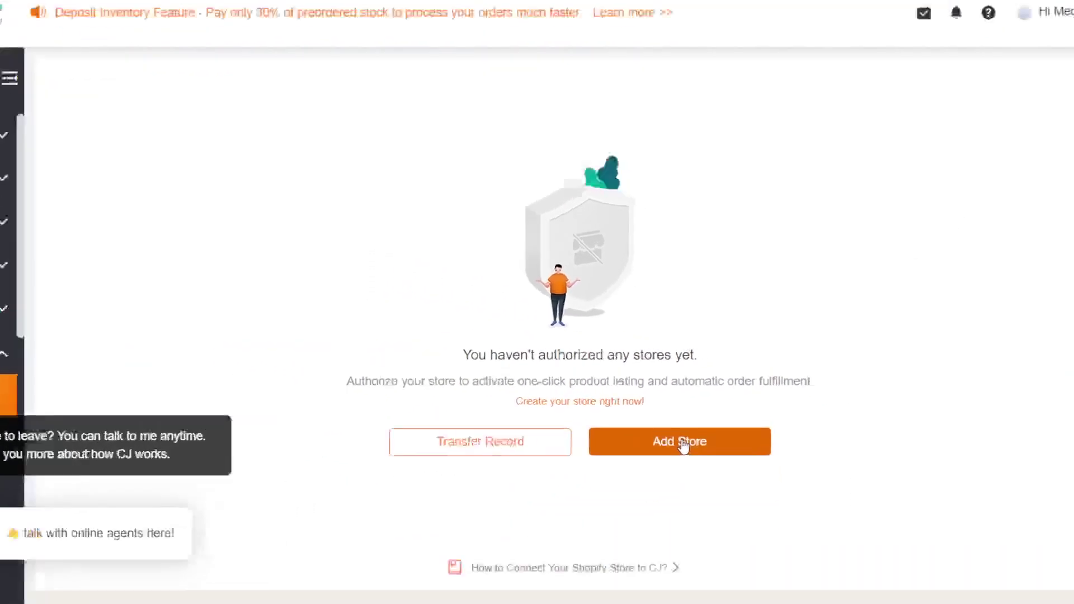
left_click(683, 445)
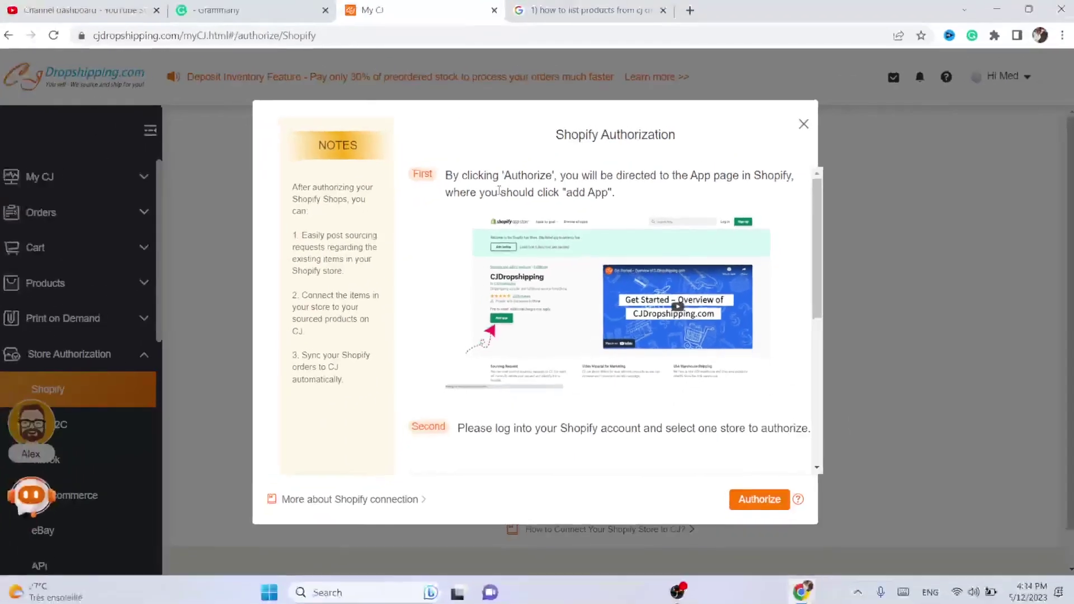
left_click(579, 7)
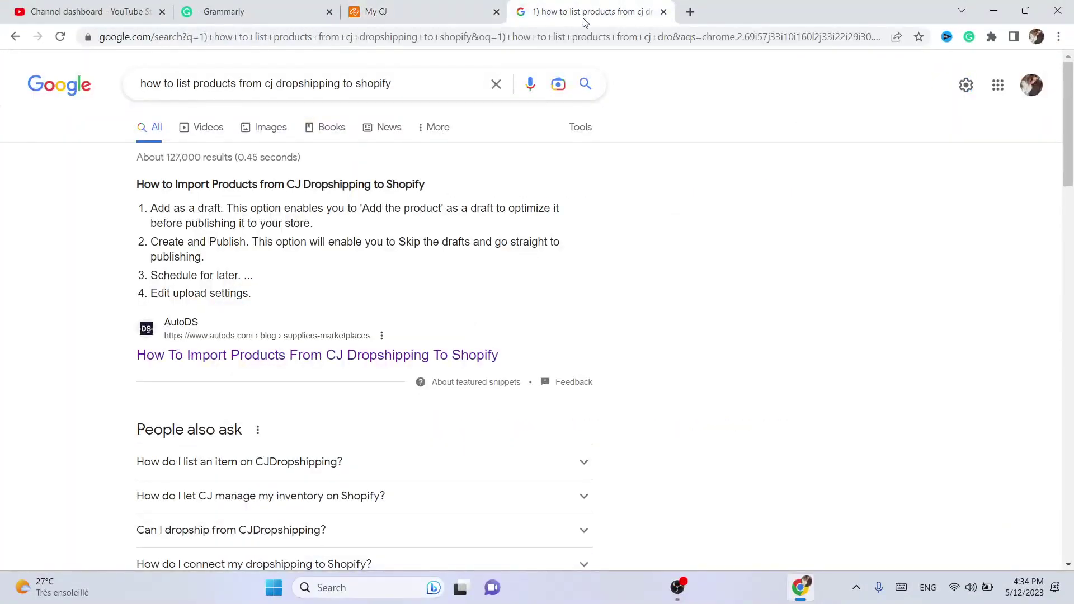
- Go to shopify.com and log in to the Shopify store
left_click(584, 37)
type("sho")
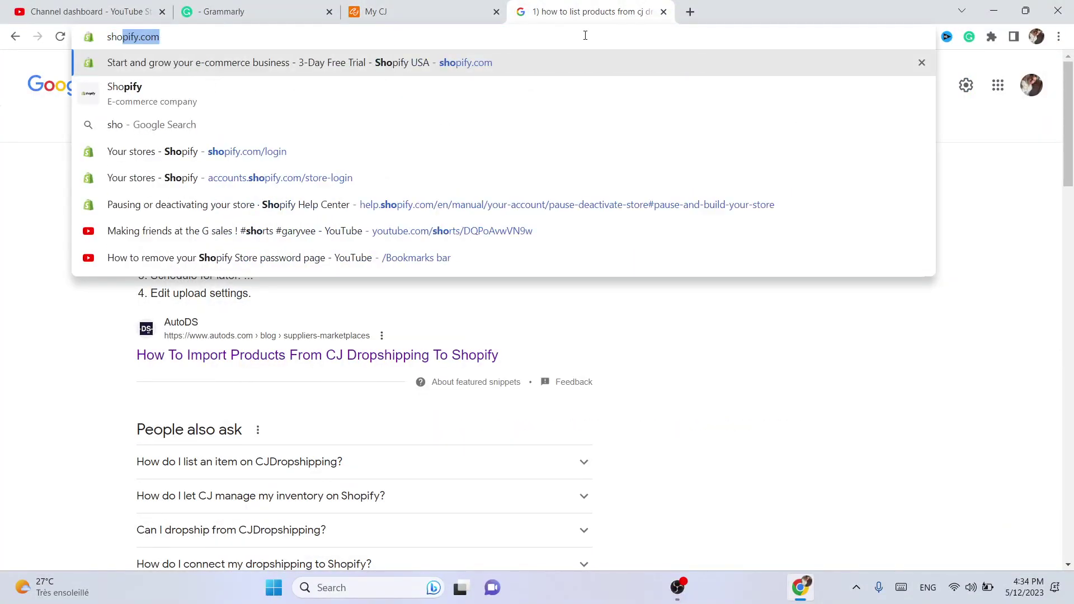
left_click(489, 69)
left_click(409, 7)
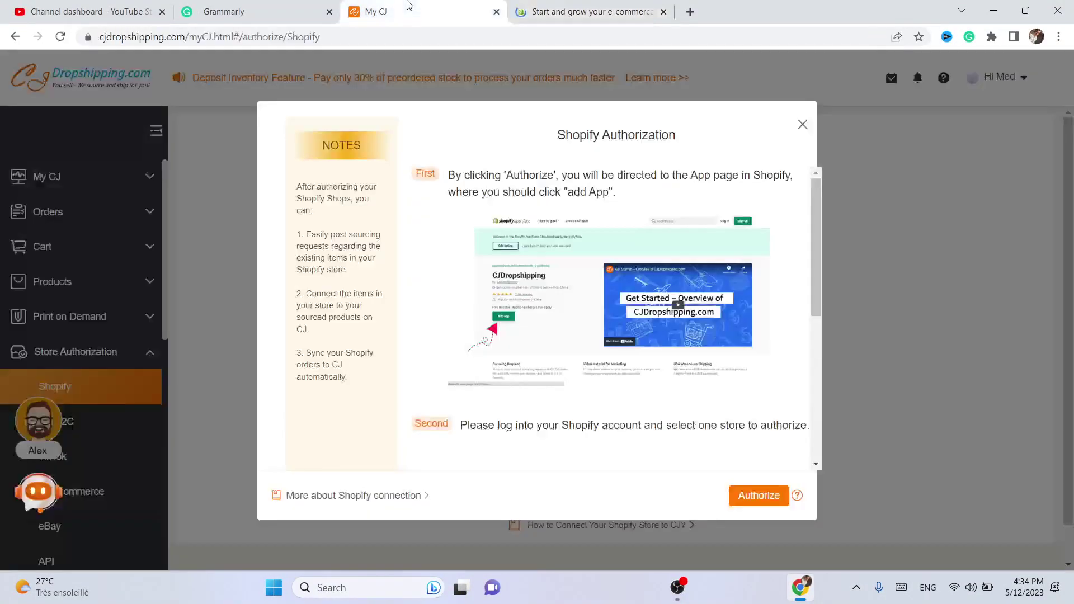
left_click(577, 4)
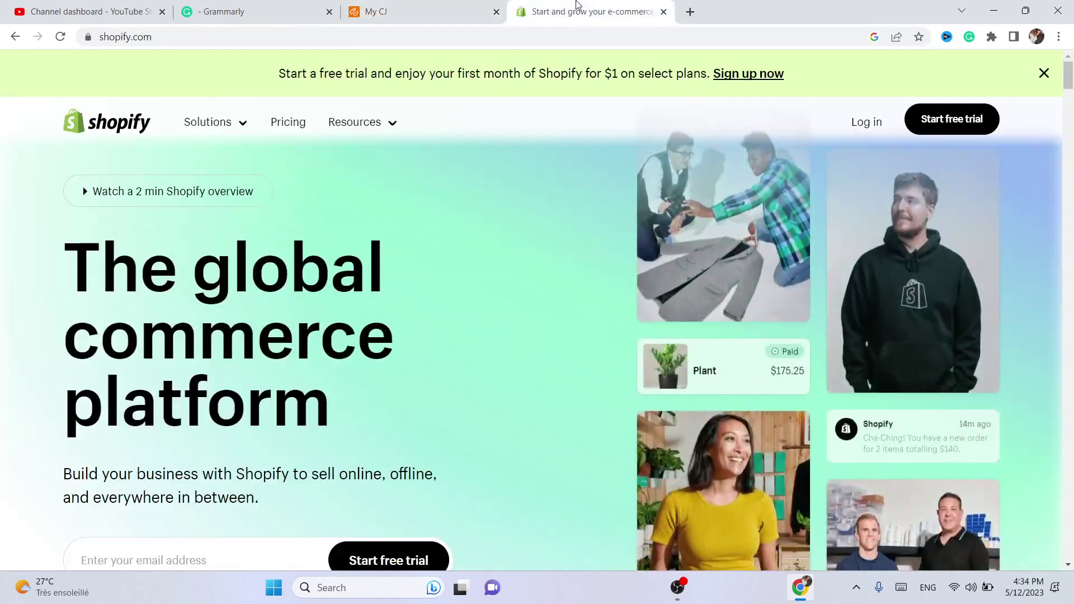
left_click(867, 120)
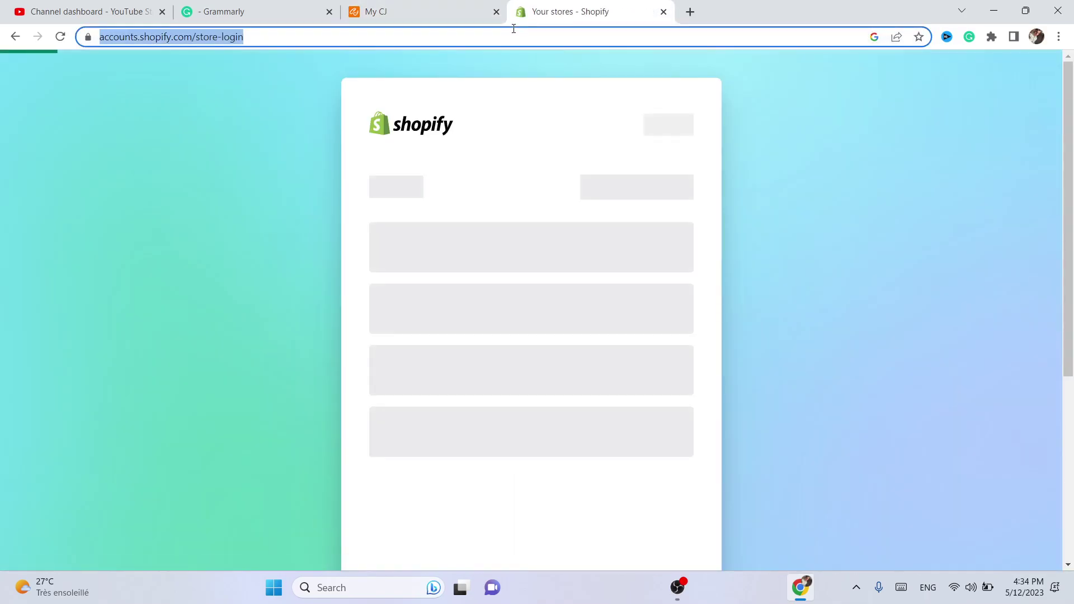
- Copy the Testing store's myshopify address from Store details and return to CJ's dialog
left_click(452, 342)
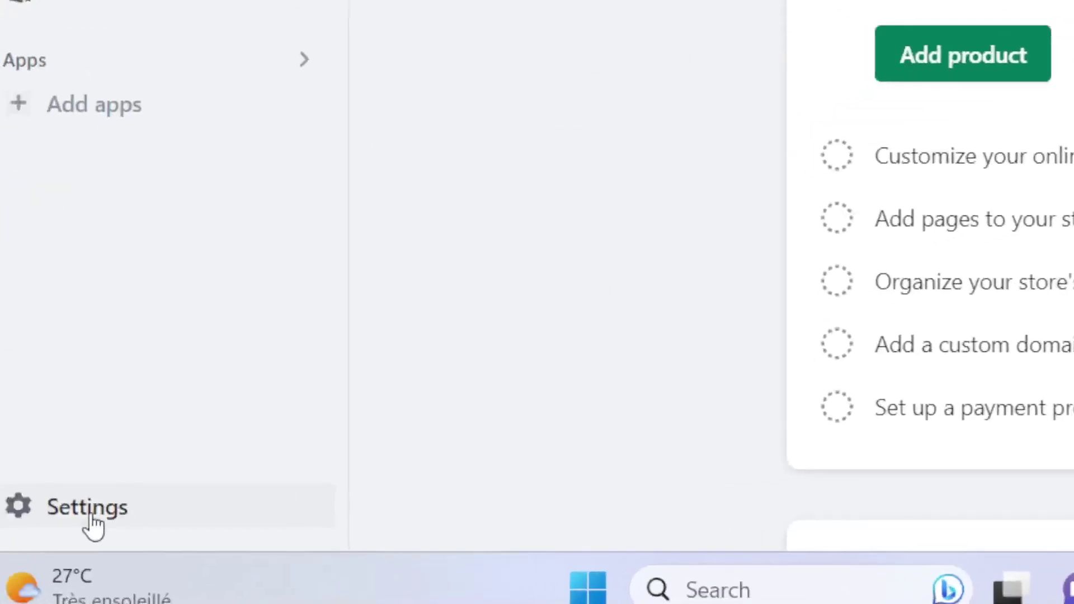
left_click(92, 517)
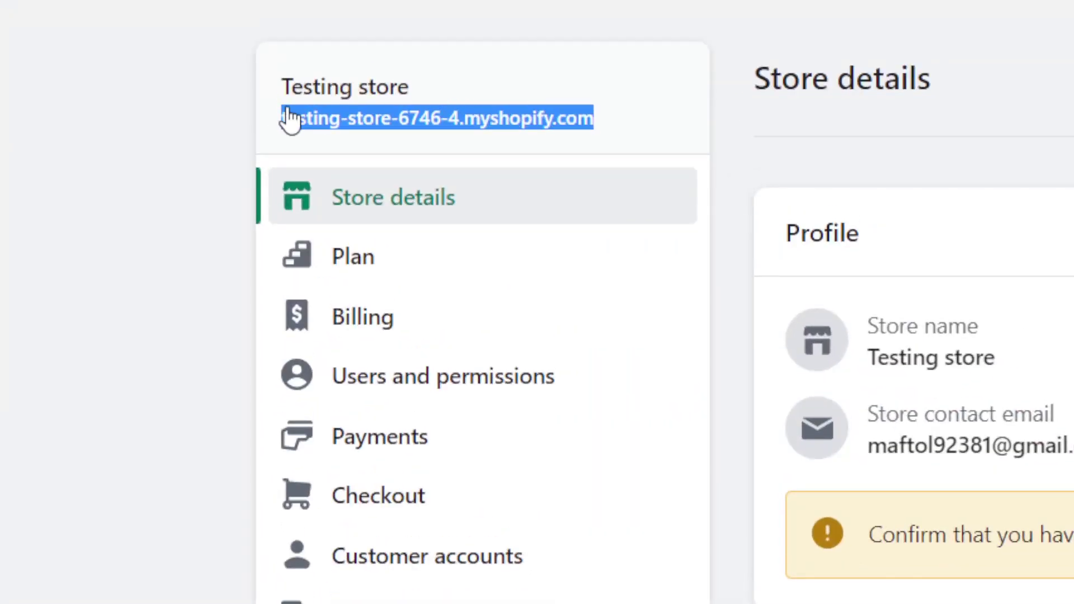
right_click(373, 124)
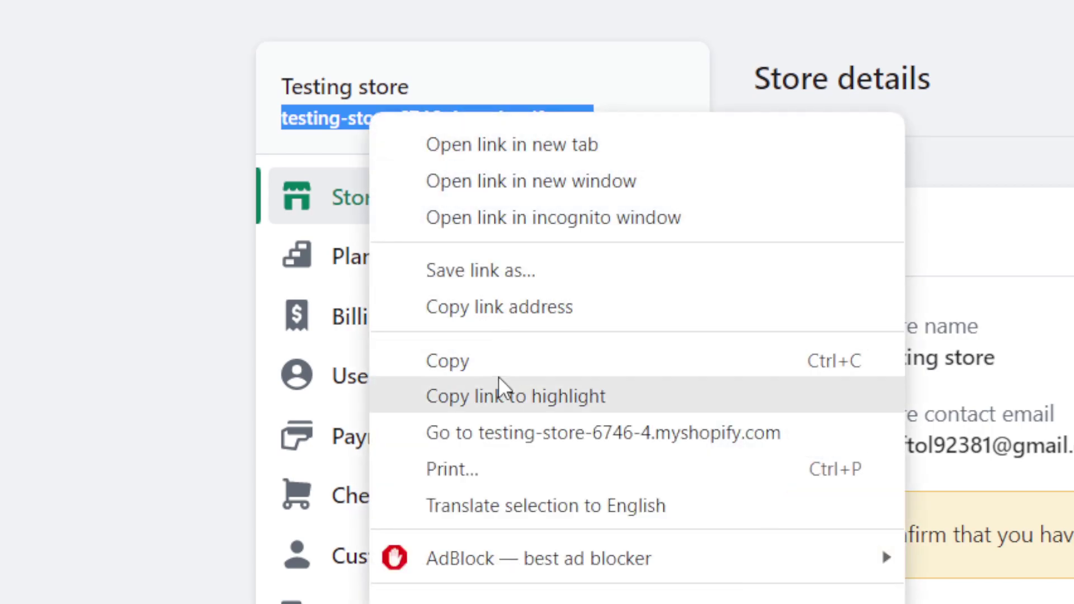
left_click(489, 368)
left_click(917, 16)
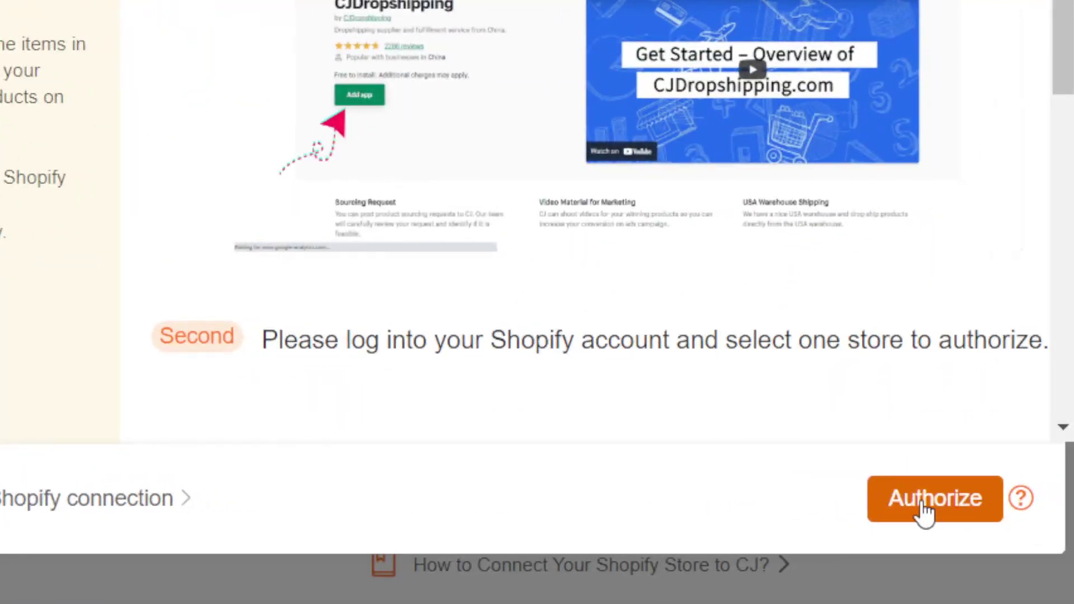
- Authorize CJ, add the CJdropshipping app, and install it on the Testing store
left_click(928, 499)
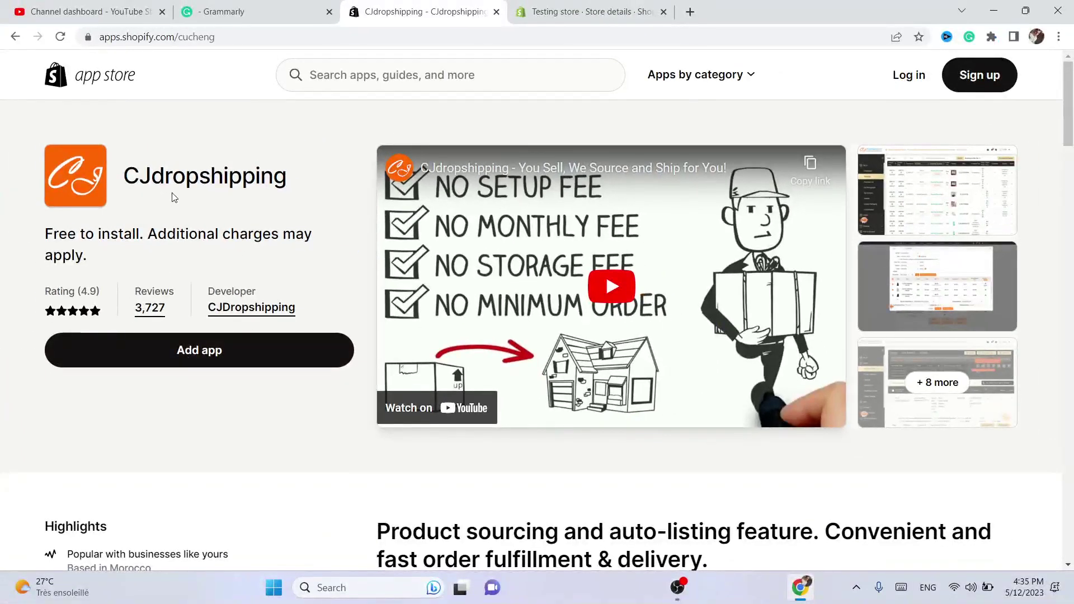
double_click(145, 171)
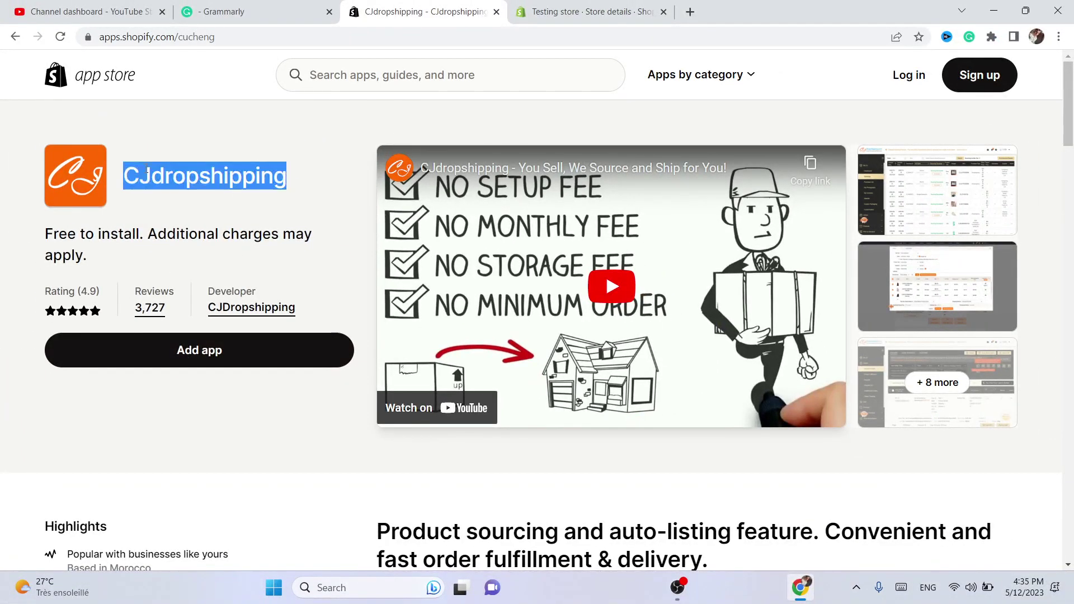
left_click(191, 367)
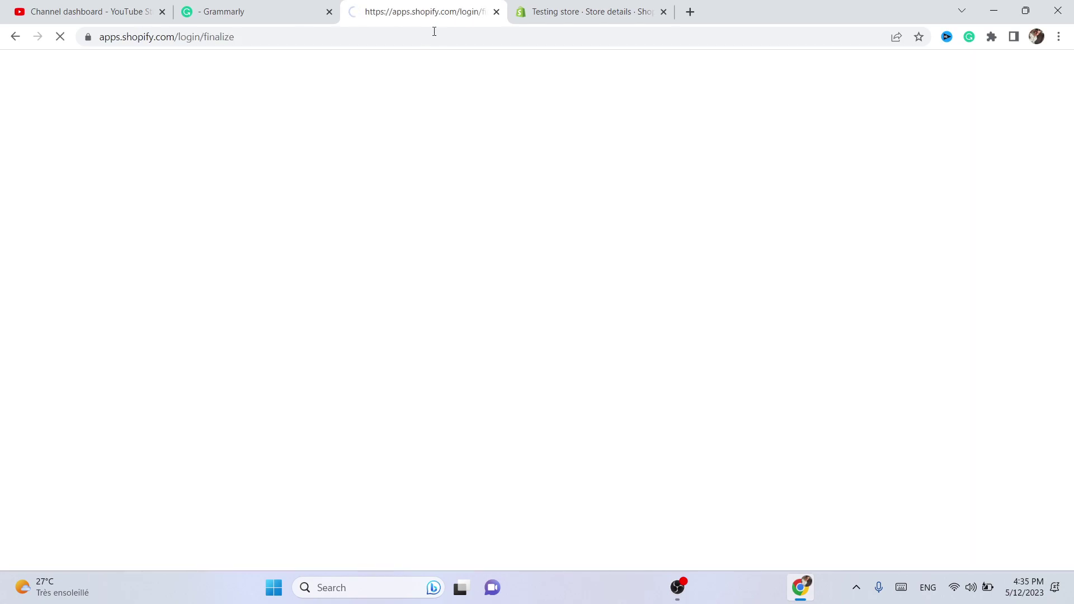
left_click_drag(417, 38, 416, 39)
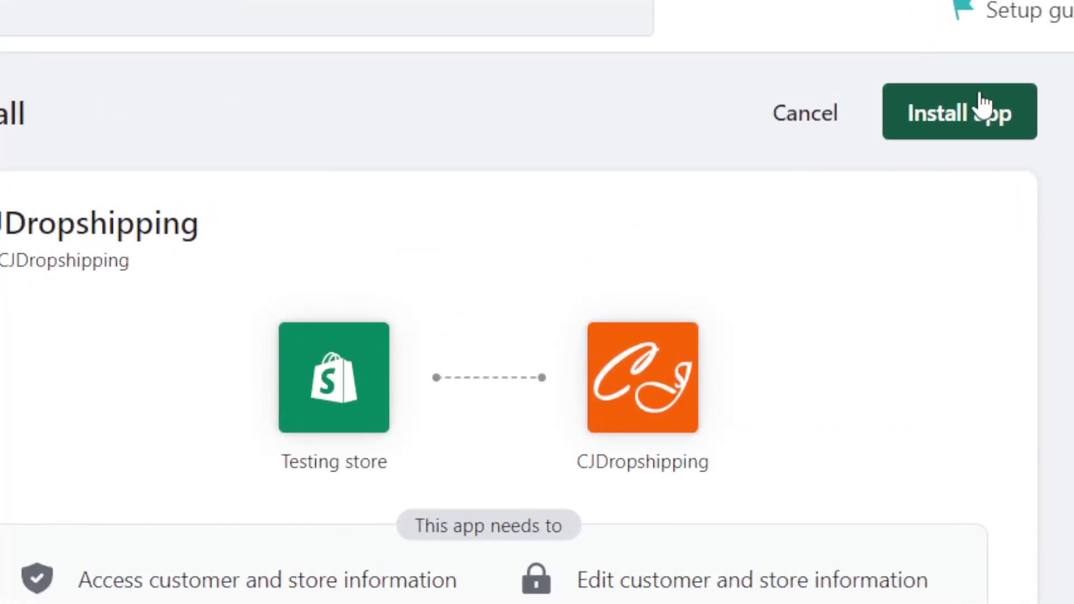
left_click(987, 121)
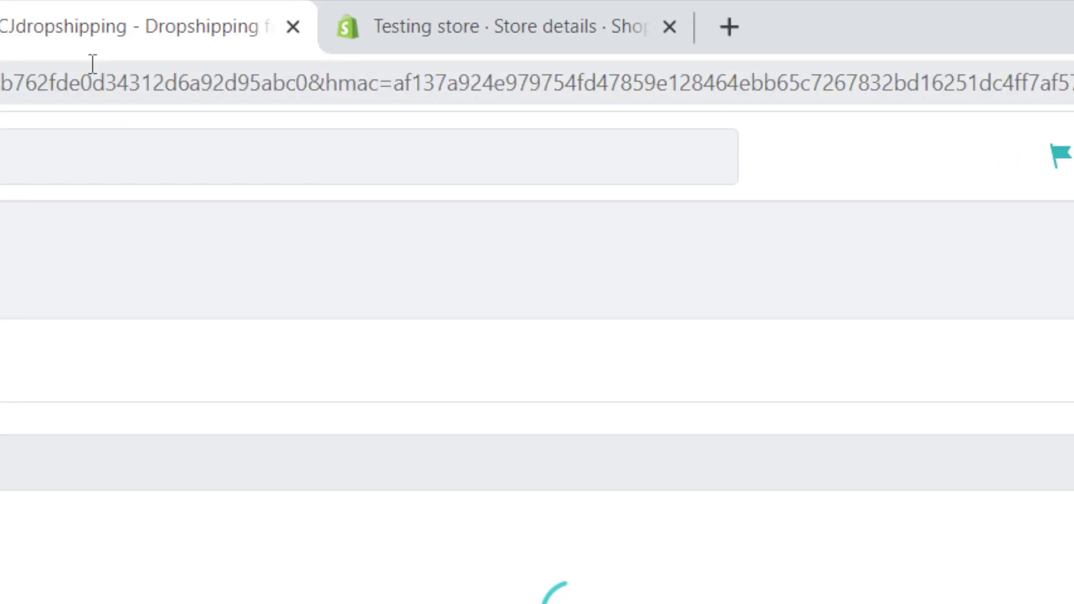
left_click(93, 63)
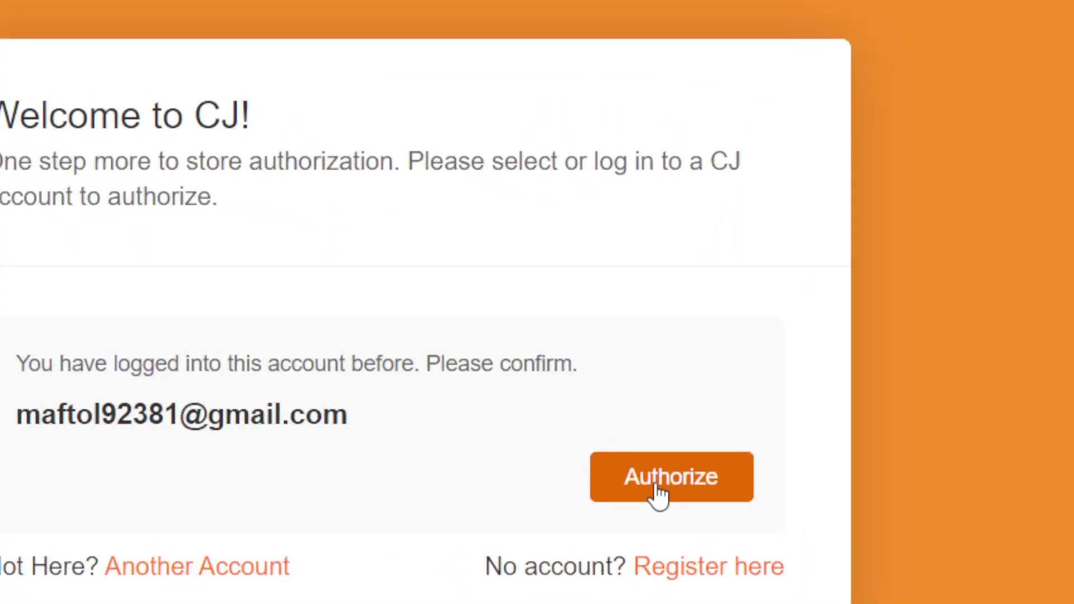
- Authorize the store with the CJ account, accepting the agreement and dismissing the follow-up prompt
left_click(661, 495)
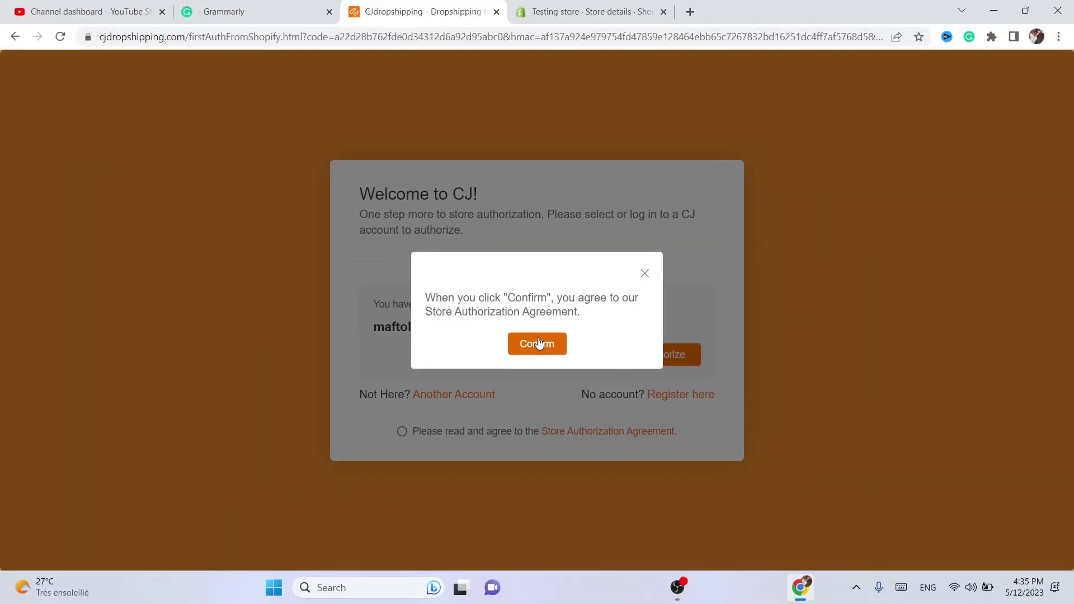
left_click(539, 343)
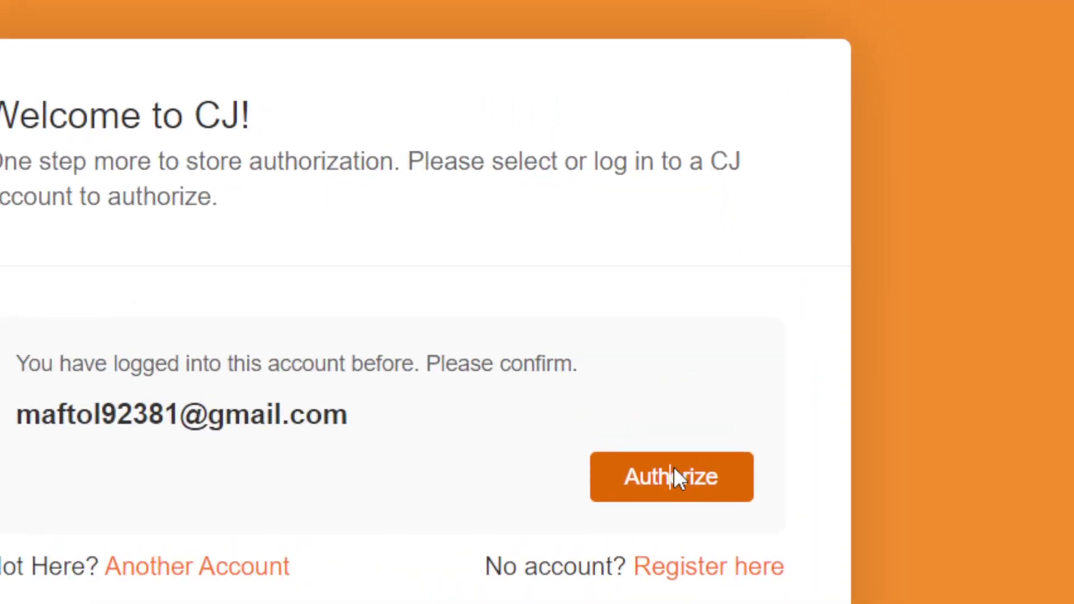
left_click(677, 479)
left_click(164, 81)
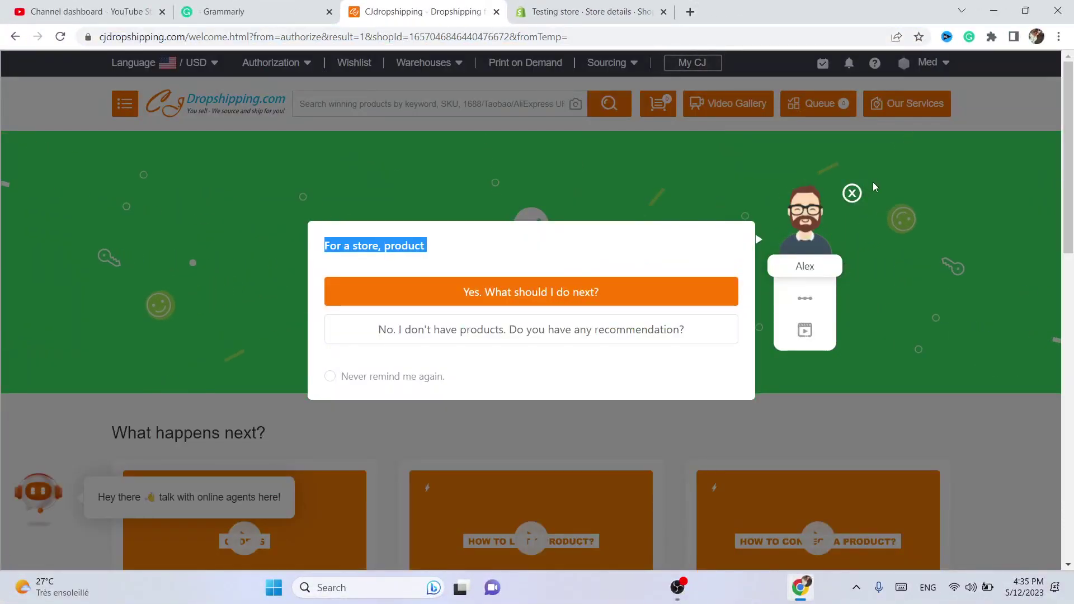
left_click(852, 193)
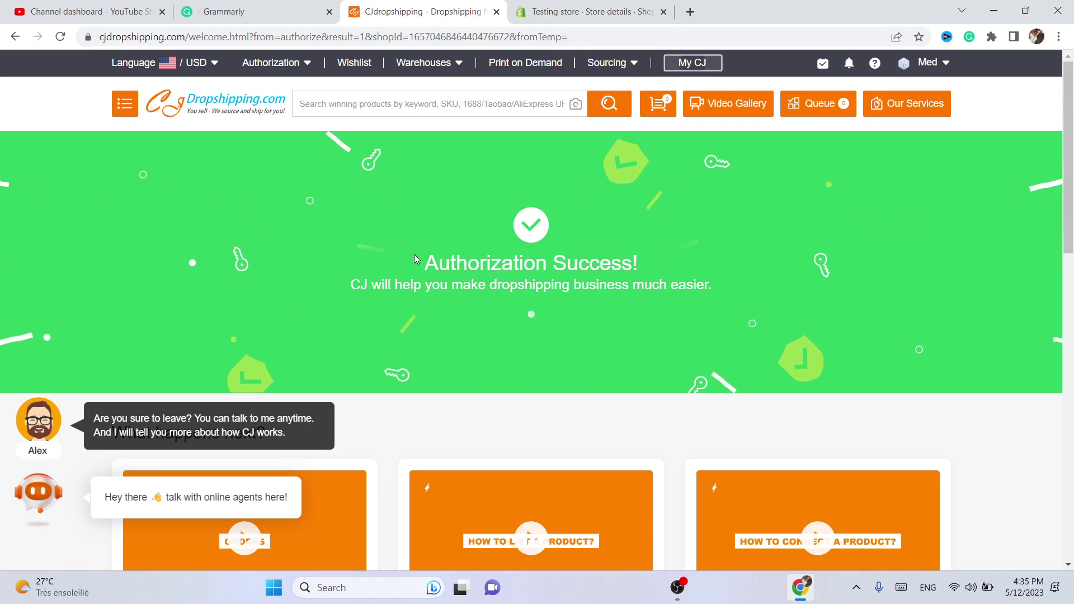
- Review the Authorization Success message and scroll down to the 'What happens next?' cards
left_click_drag(413, 254, 738, 294)
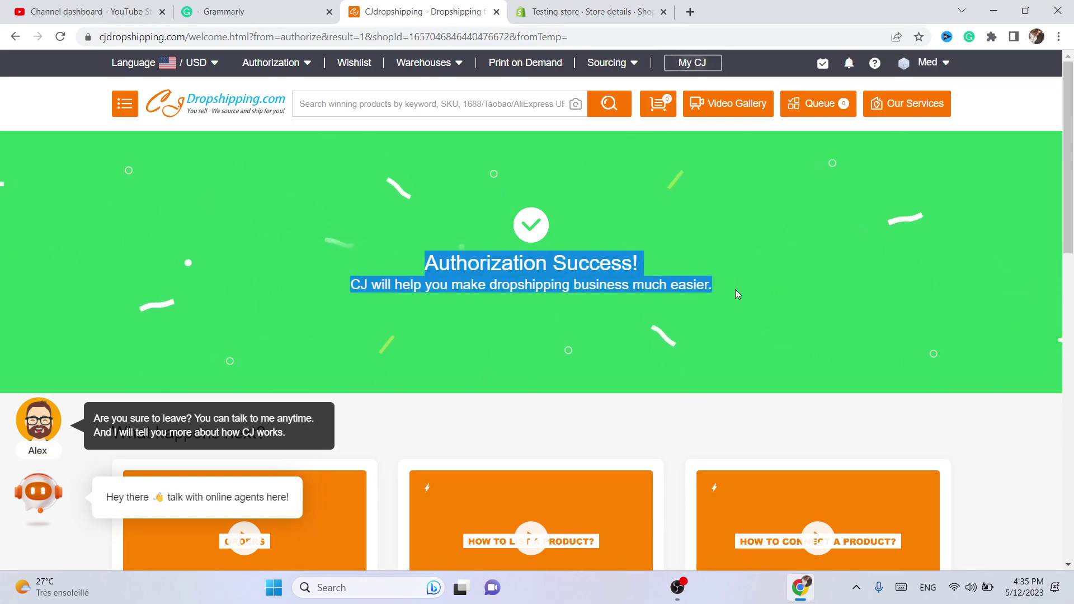
left_click(532, 264)
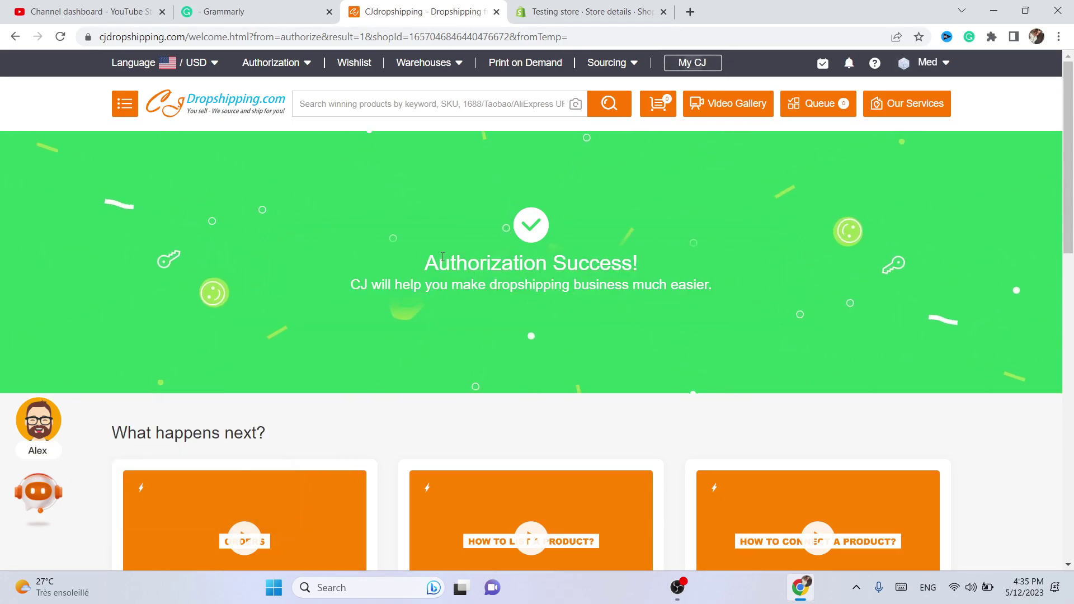
triple_click(532, 264)
left_click(431, 253)
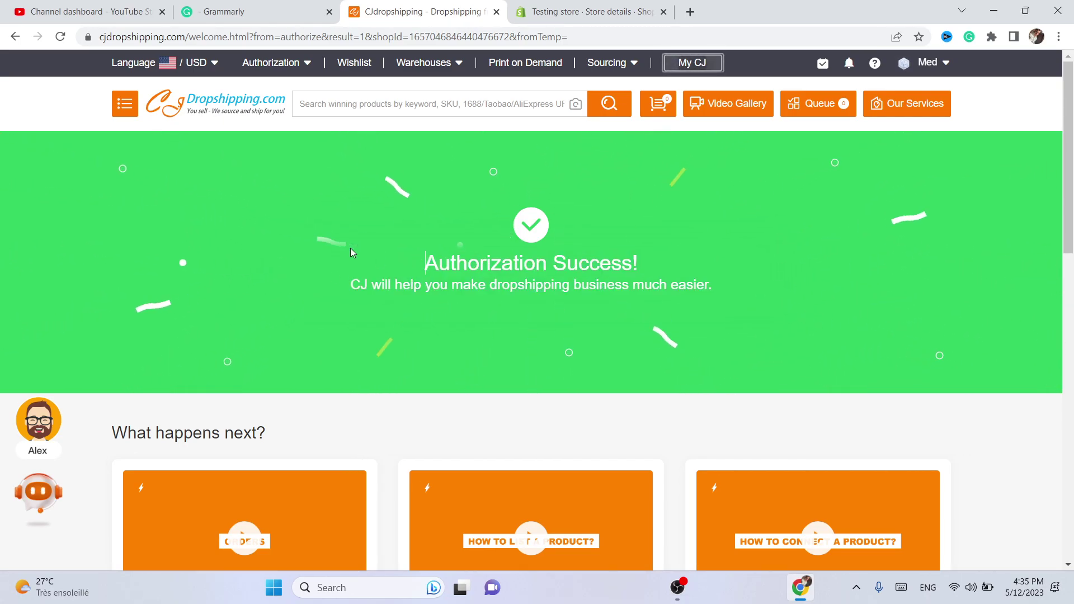
left_click_drag(426, 263, 734, 296)
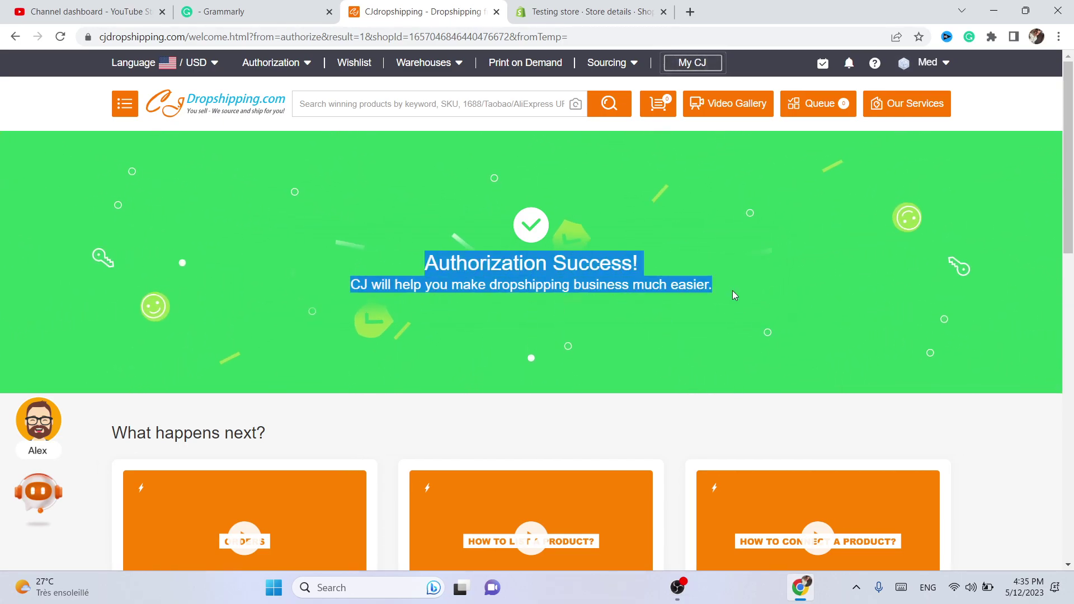
left_click(733, 294)
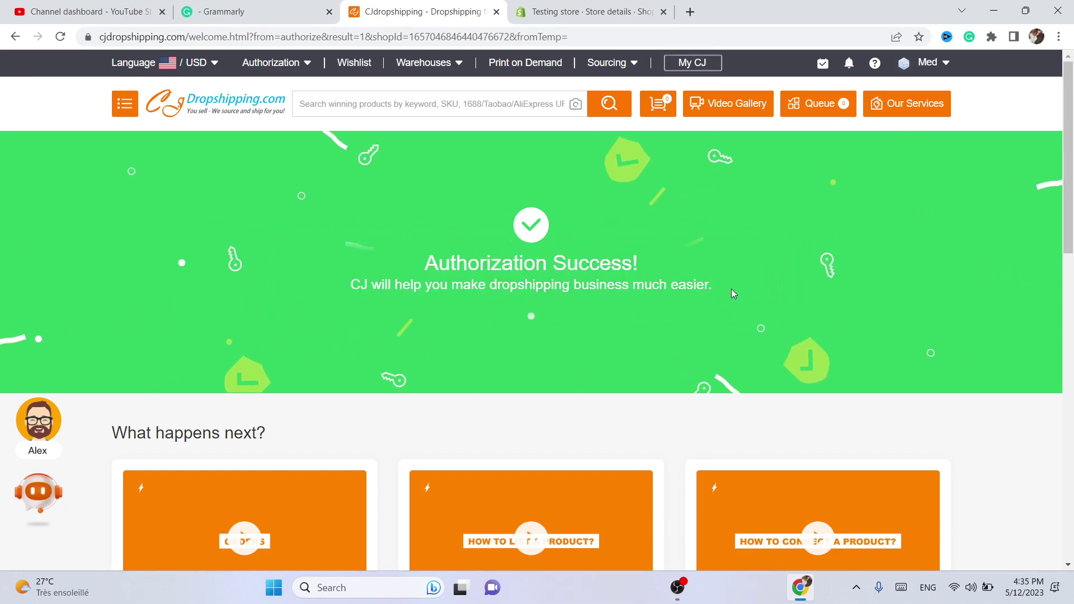
left_click_drag(1068, 147, 1072, 246)
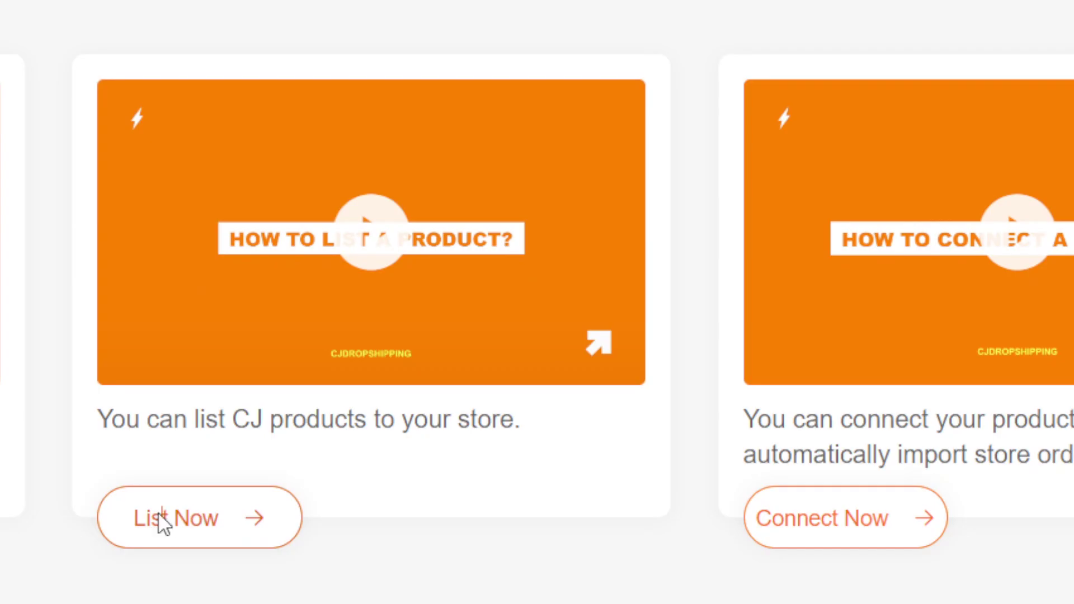
- Choose List Now, close the video popup, and open the Kitchen Electric Mixing Cup product
left_click(162, 523)
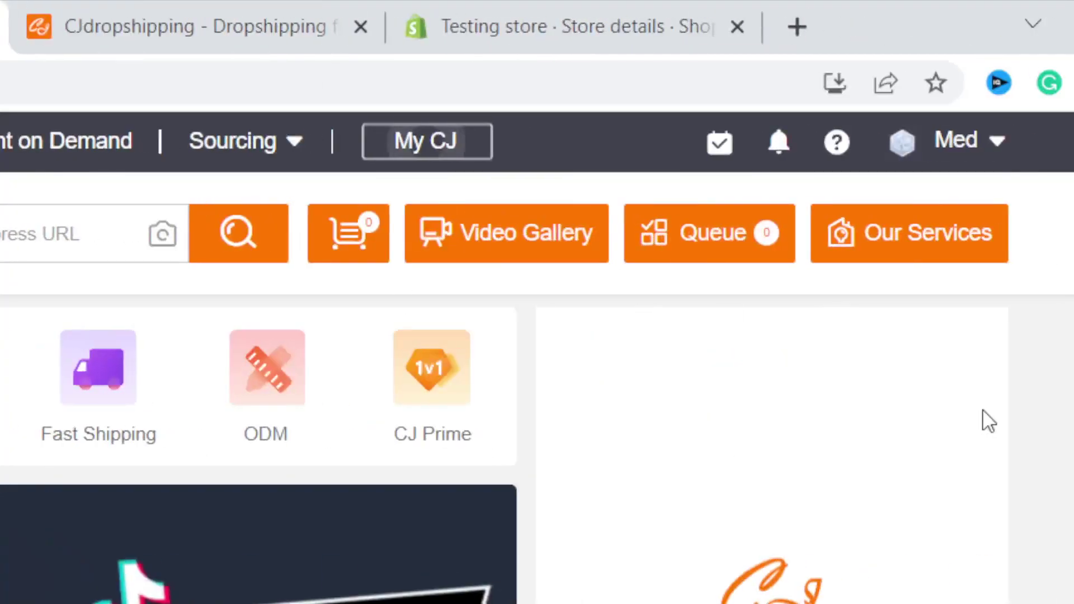
scroll(1073, 421, "down", 1)
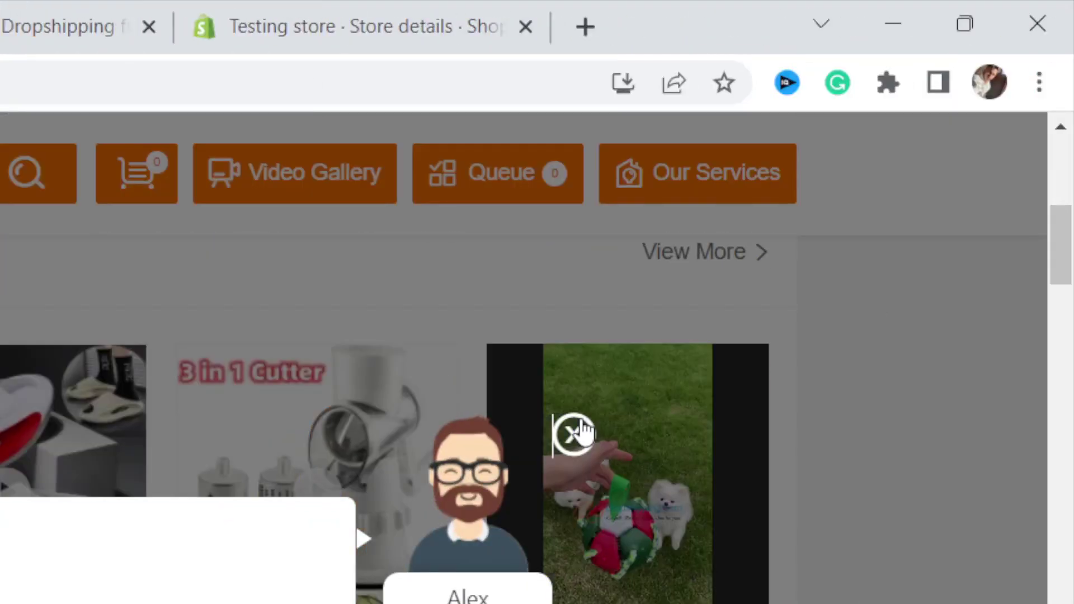
left_click(574, 434)
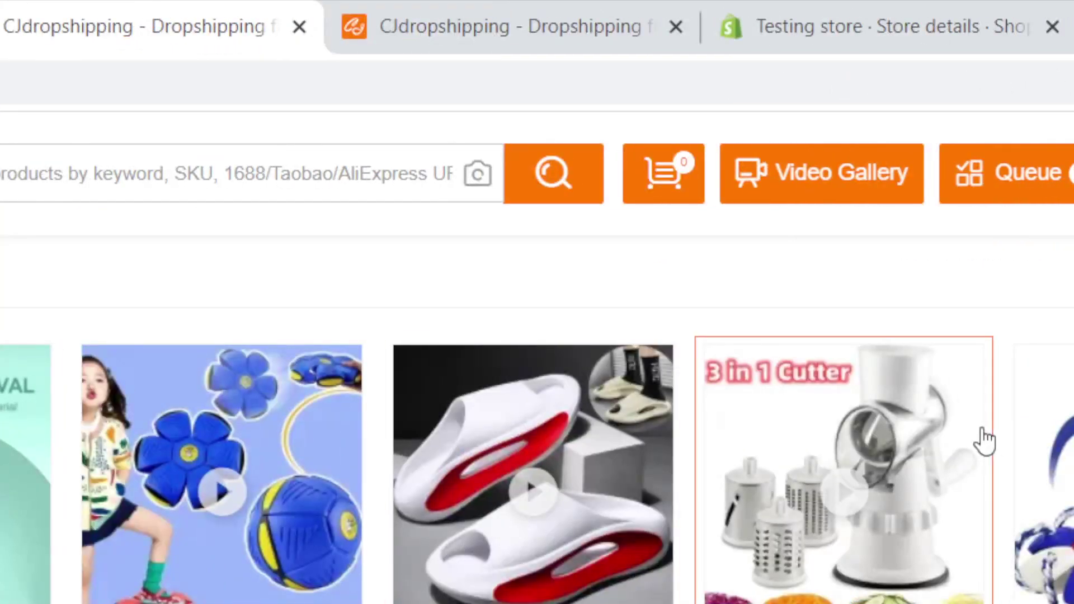
scroll(1072, 299, "down", 5)
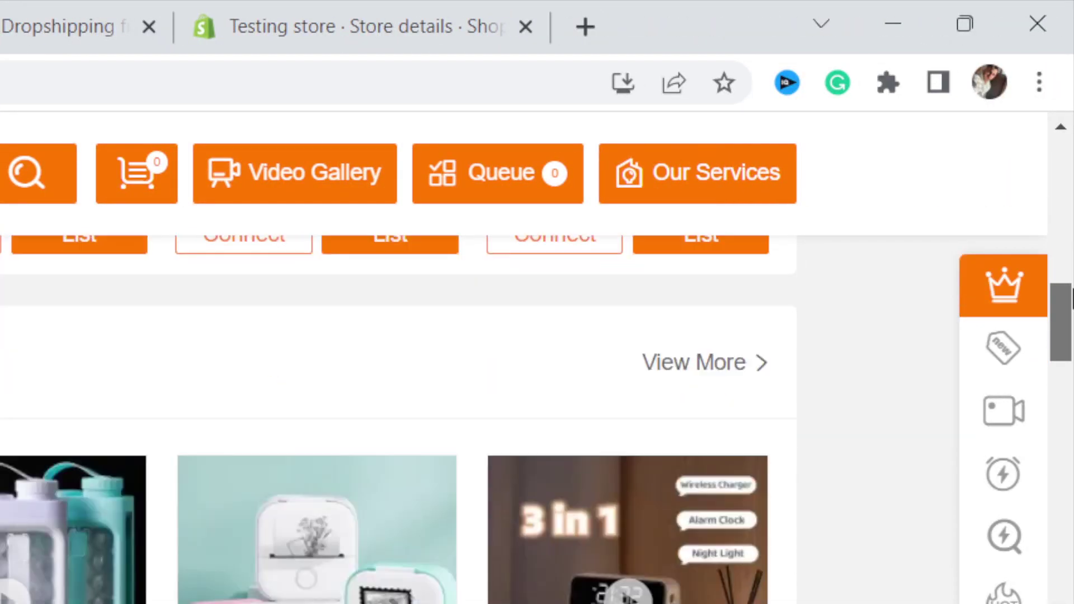
left_click_drag(1071, 299, 1068, 384)
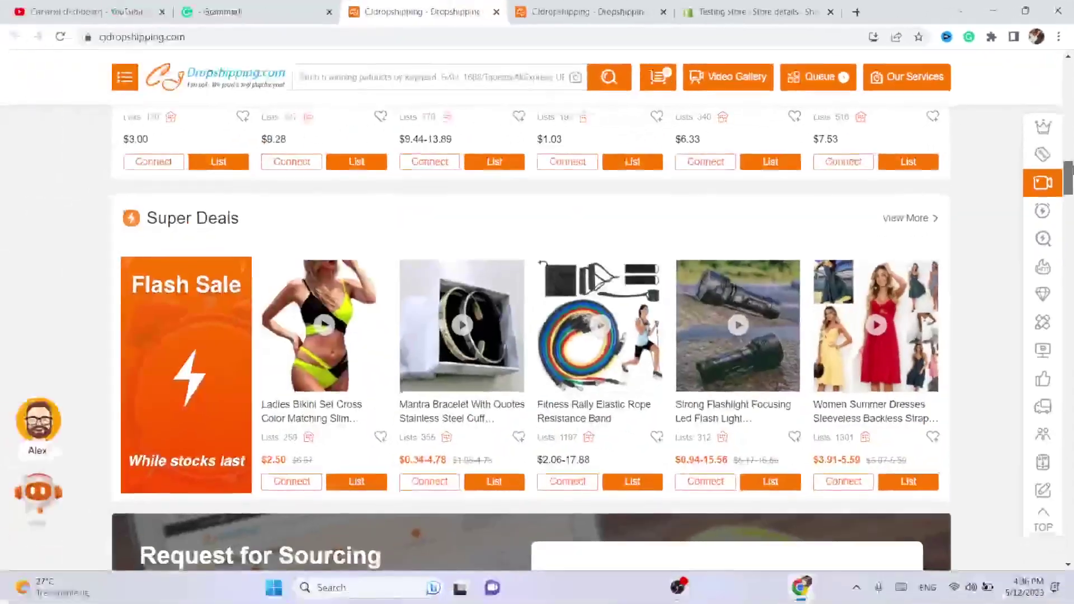
left_click_drag(1071, 170, 1055, 100)
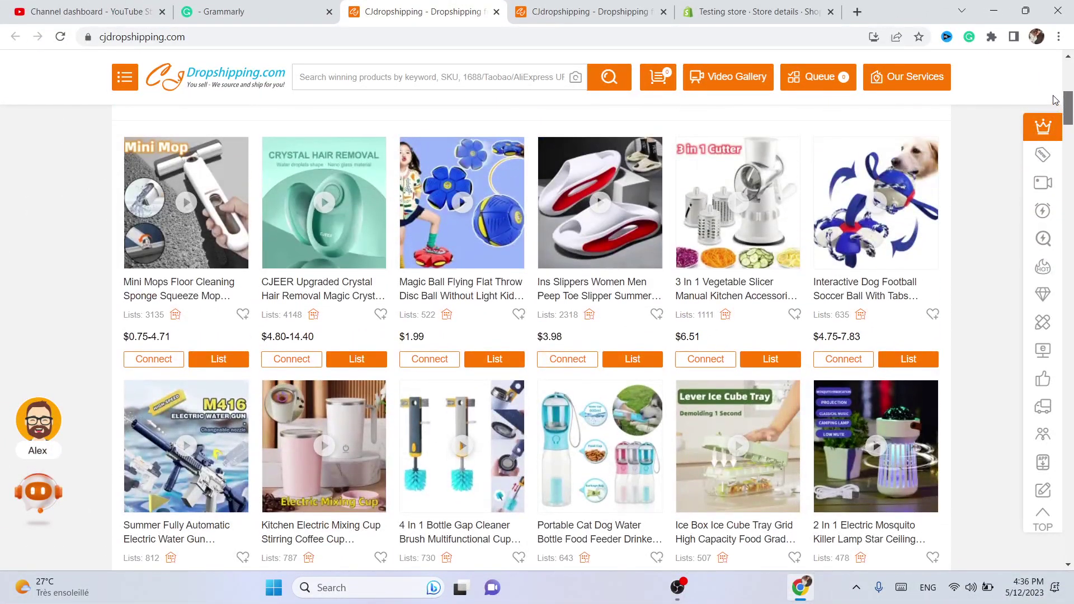
mouse_move(302, 450)
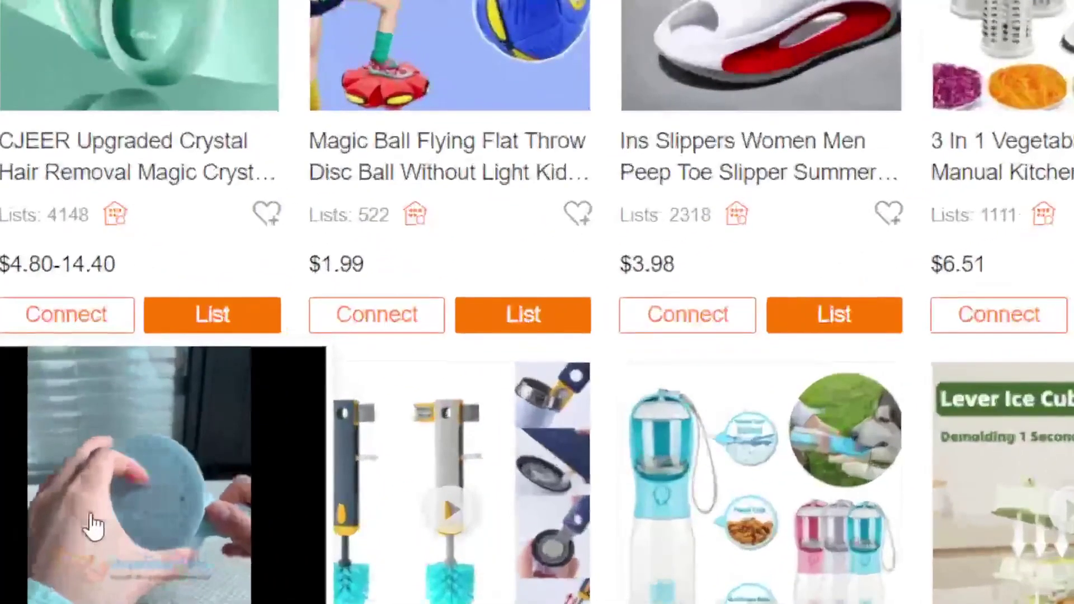
left_click(303, 452)
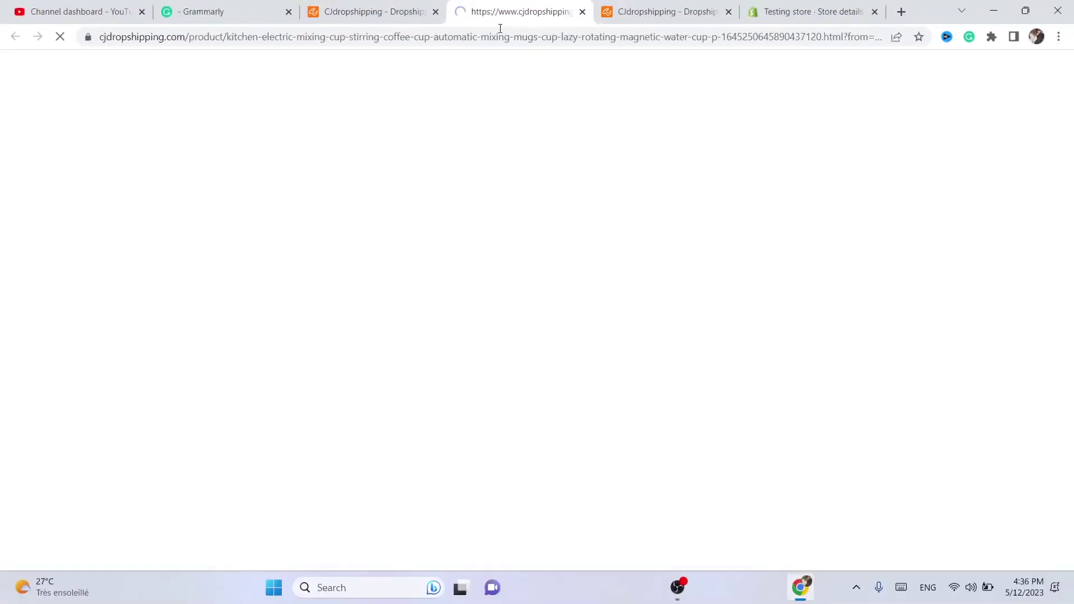
- Open the mixing cup's Listing dialog targeting testing-store-6746-4
left_click(503, 31)
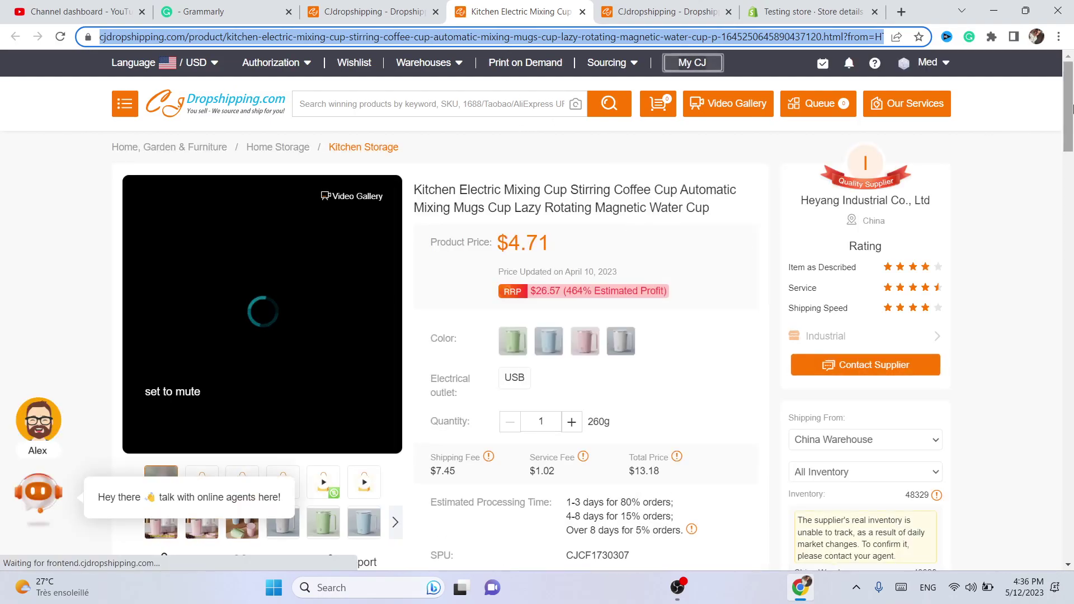
left_click_drag(1069, 97, 1072, 177)
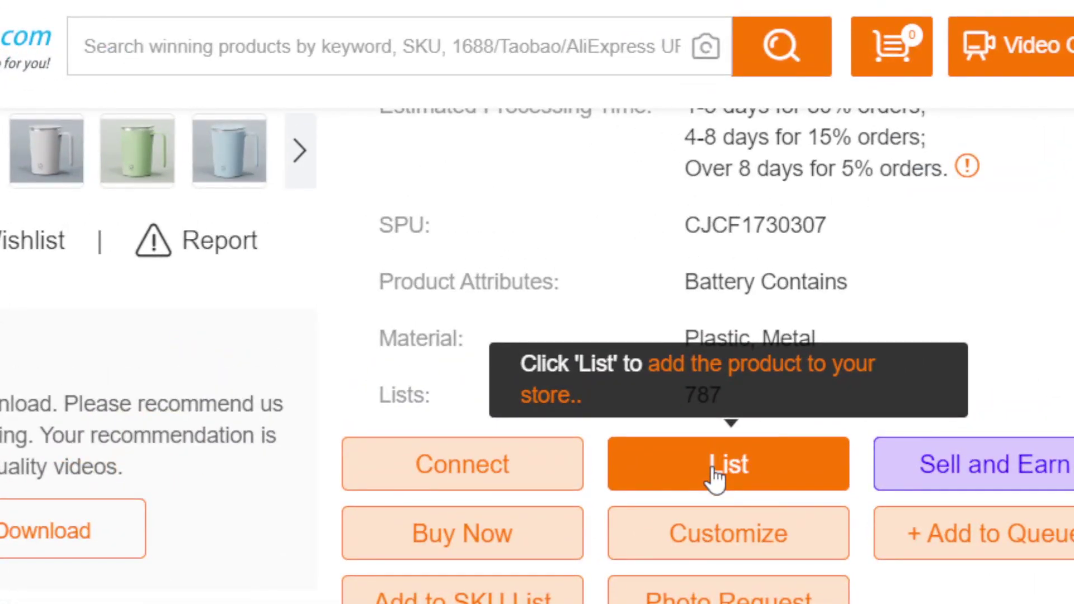
left_click(711, 466)
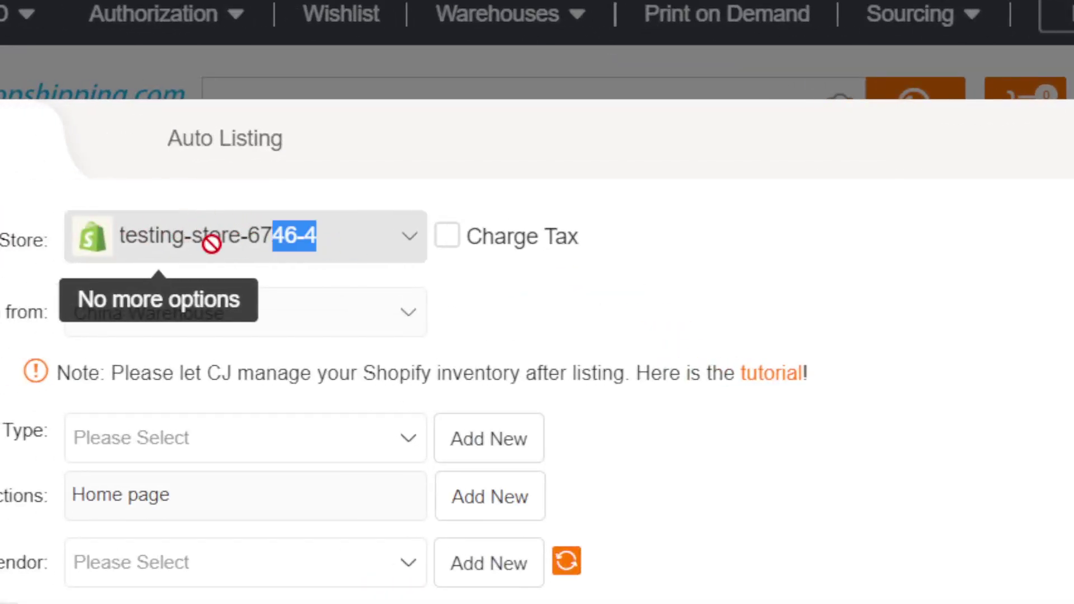
left_click_drag(211, 244, 134, 237)
- Add TEST as a new Product Type and a new Vendor on the listing form
left_click(250, 221)
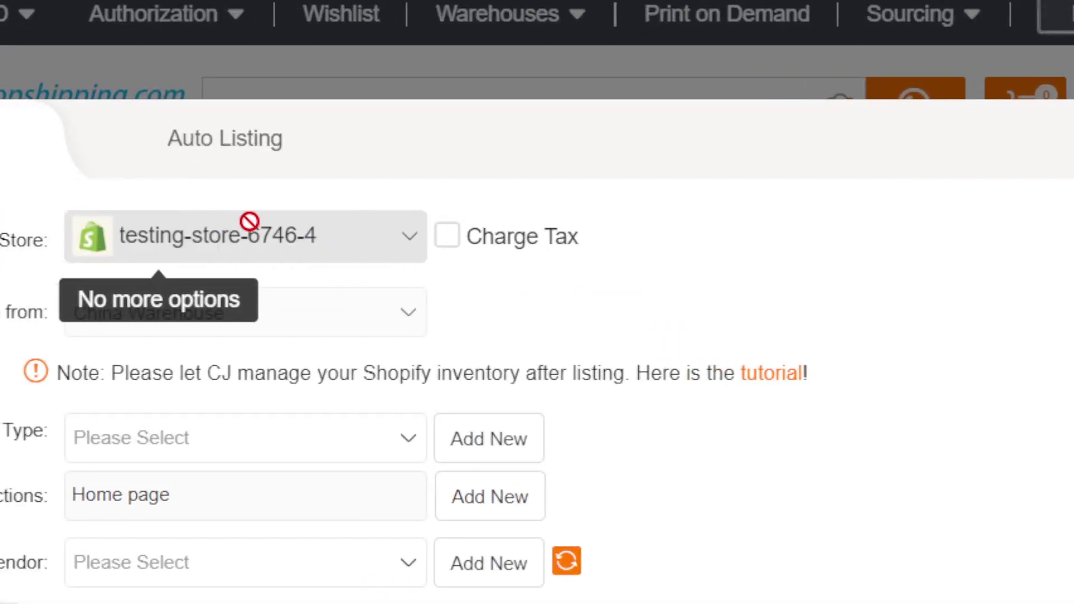
left_click(132, 431)
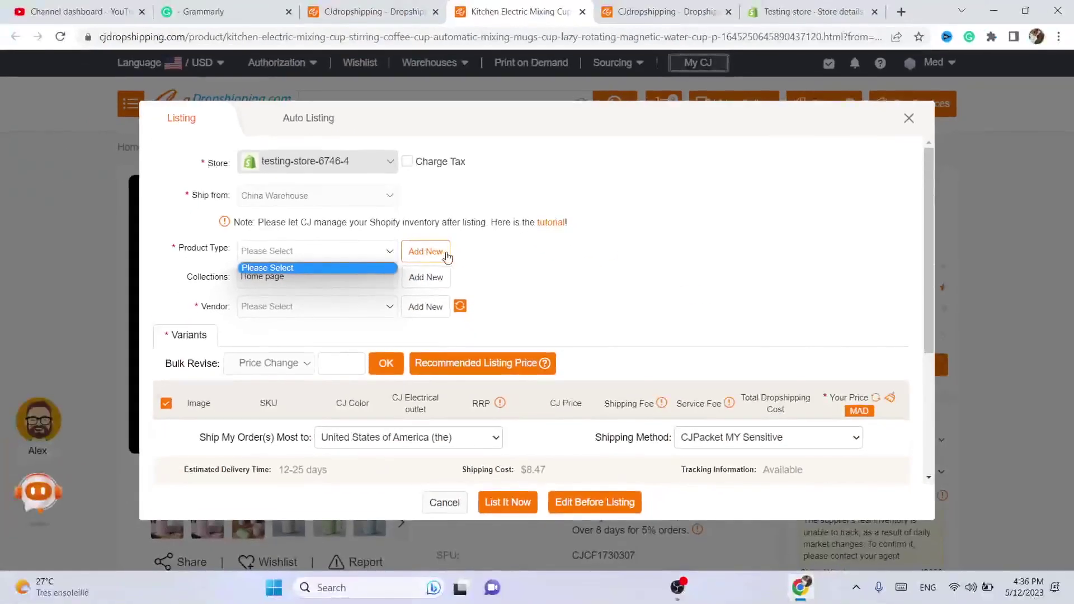
left_click(420, 254)
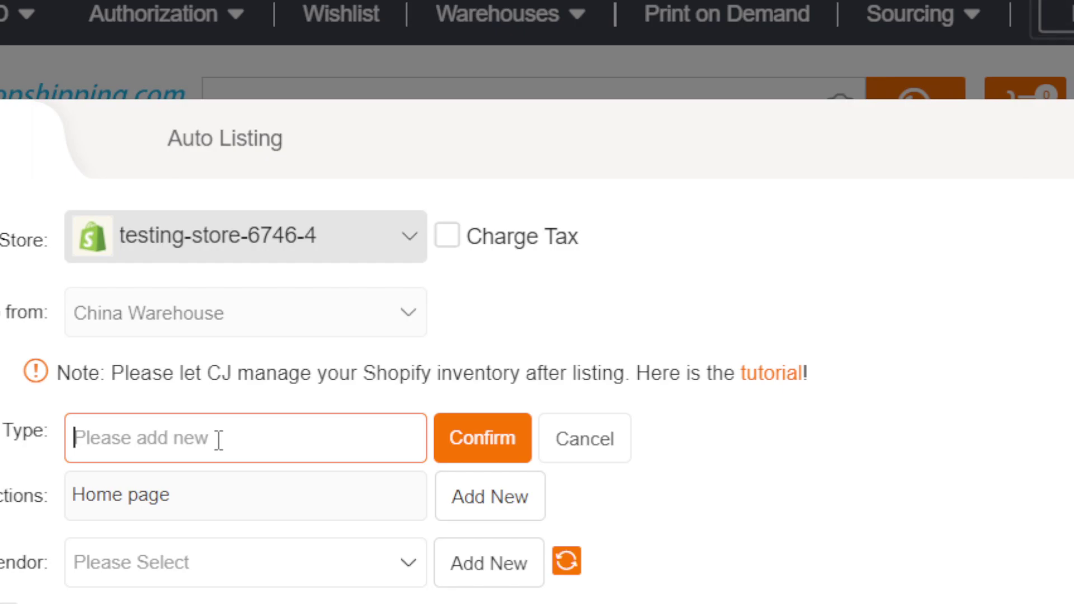
type("TEST")
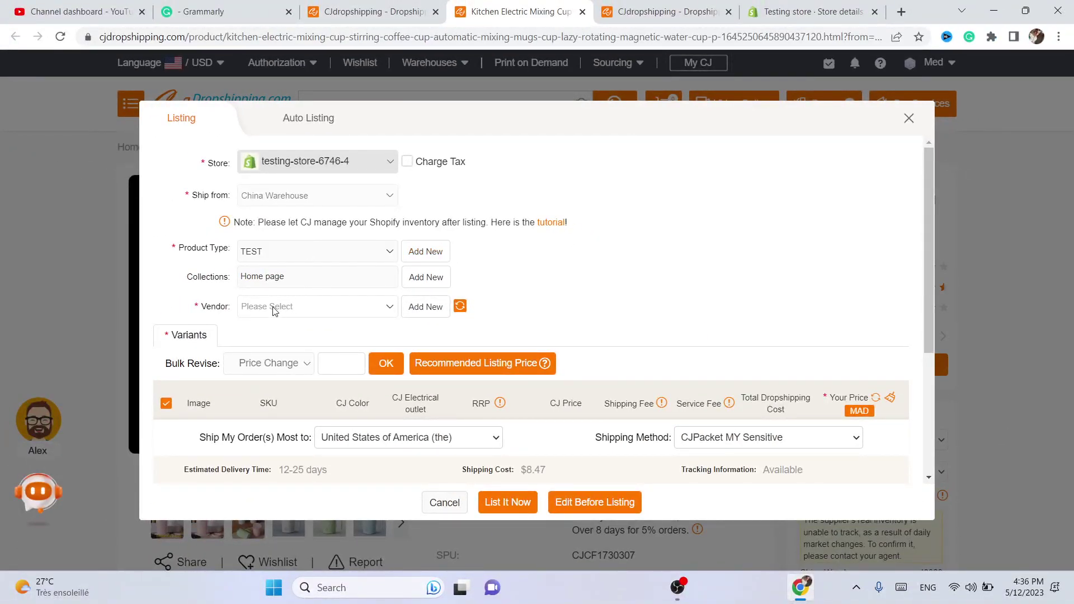
left_click(273, 309)
left_click(414, 309)
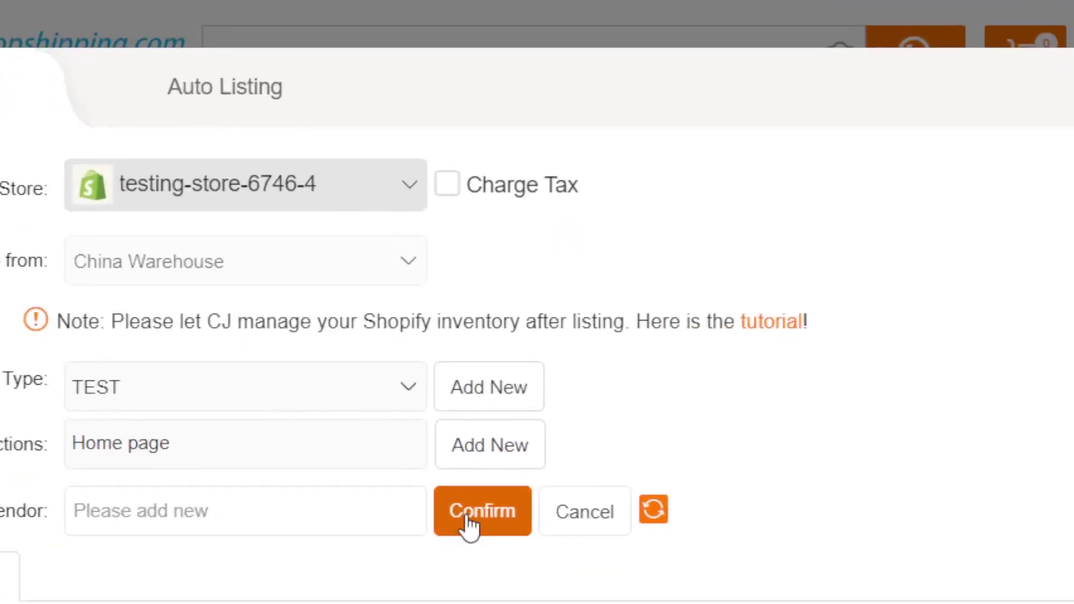
left_click(315, 311)
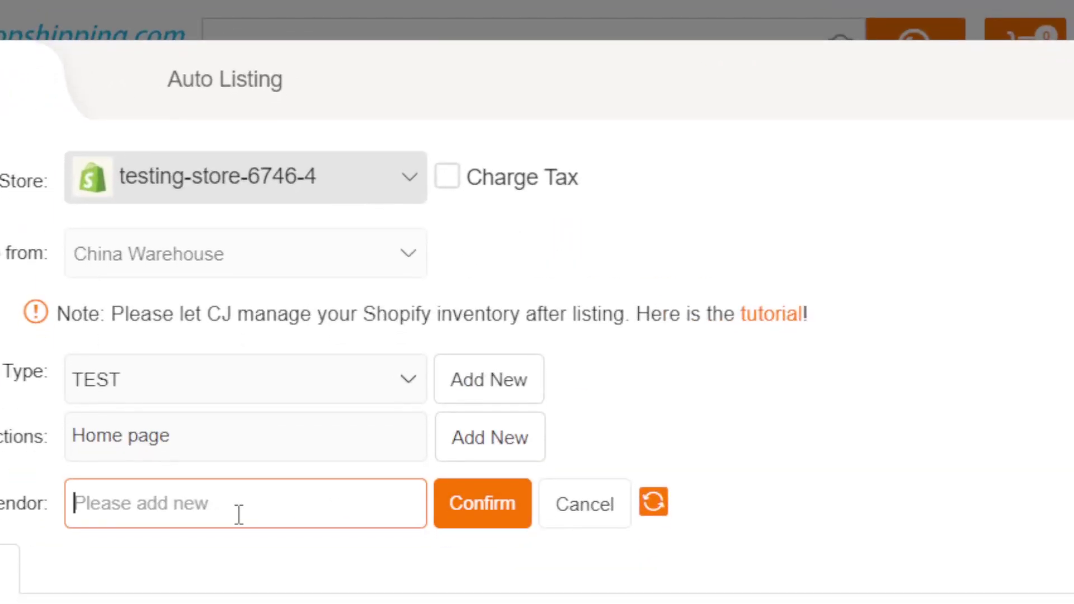
type("TES")
type("T")
left_click(468, 515)
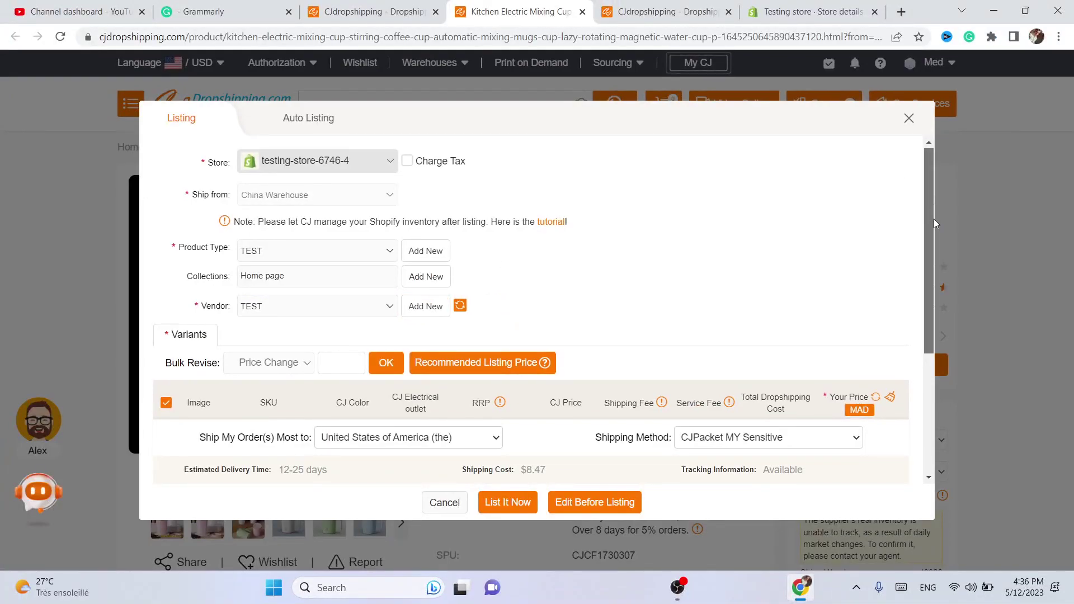
- Bulk-revise the Green, Light Blue, Pink and White variants to price 23
scroll(934, 218, "down", 1)
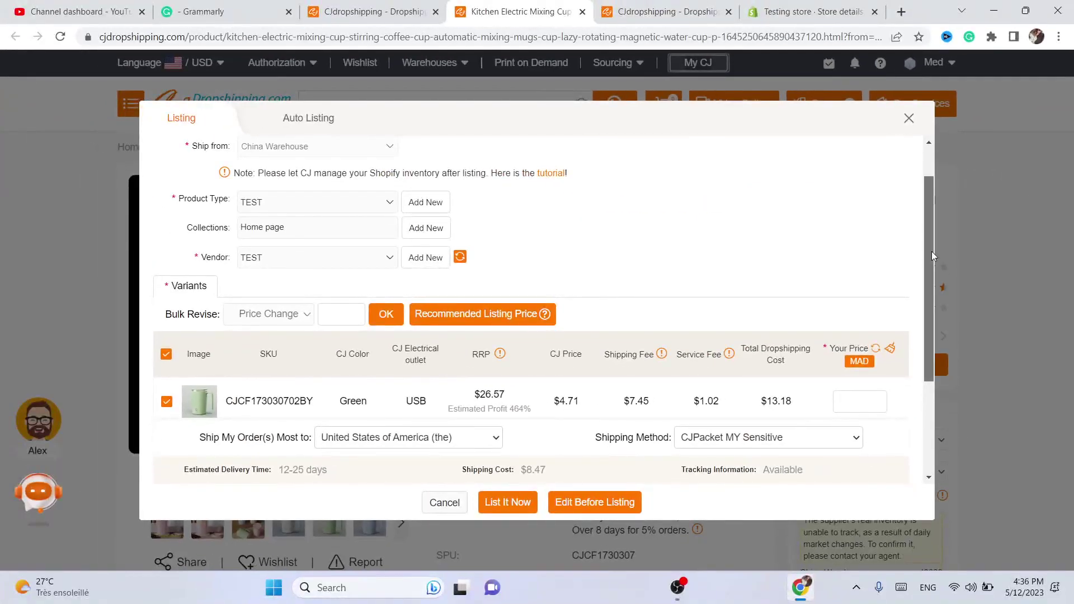
scroll(935, 265, "down", 1)
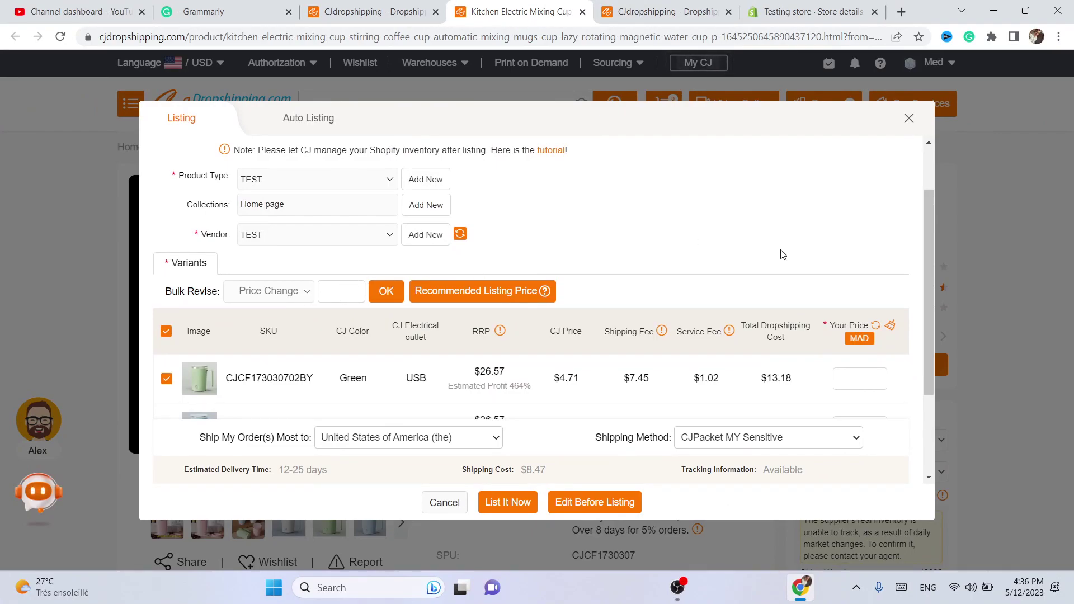
scroll(927, 273, "down", 1)
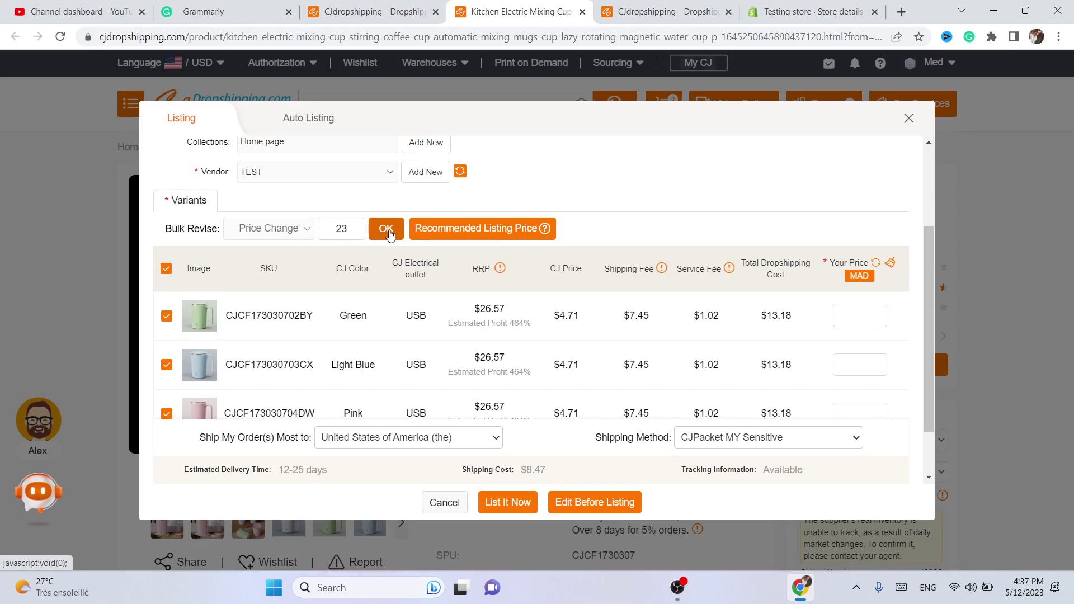
left_click(386, 229)
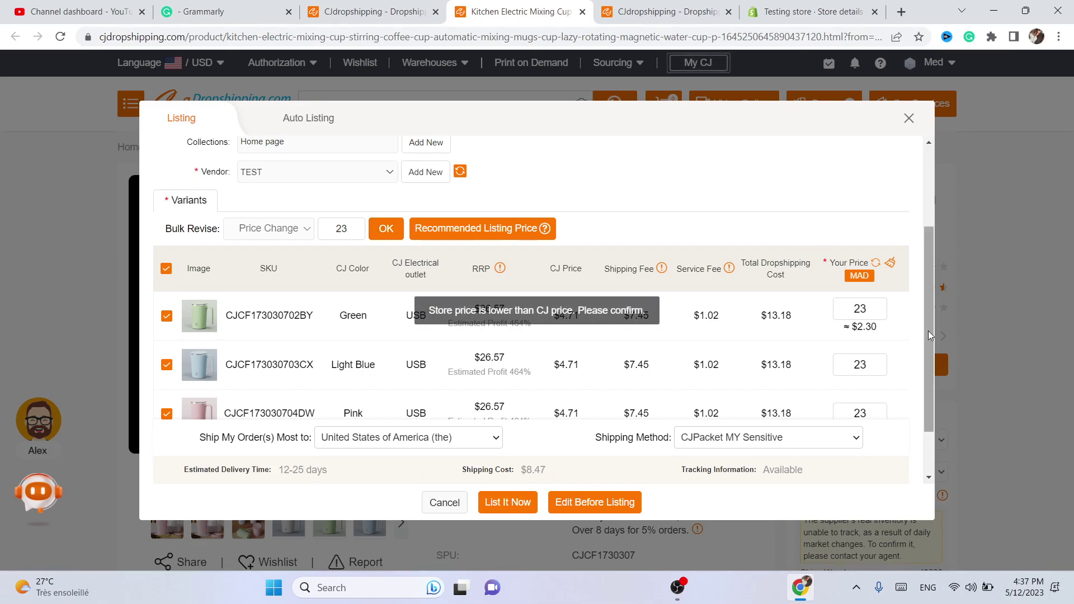
left_click_drag(930, 335, 924, 431)
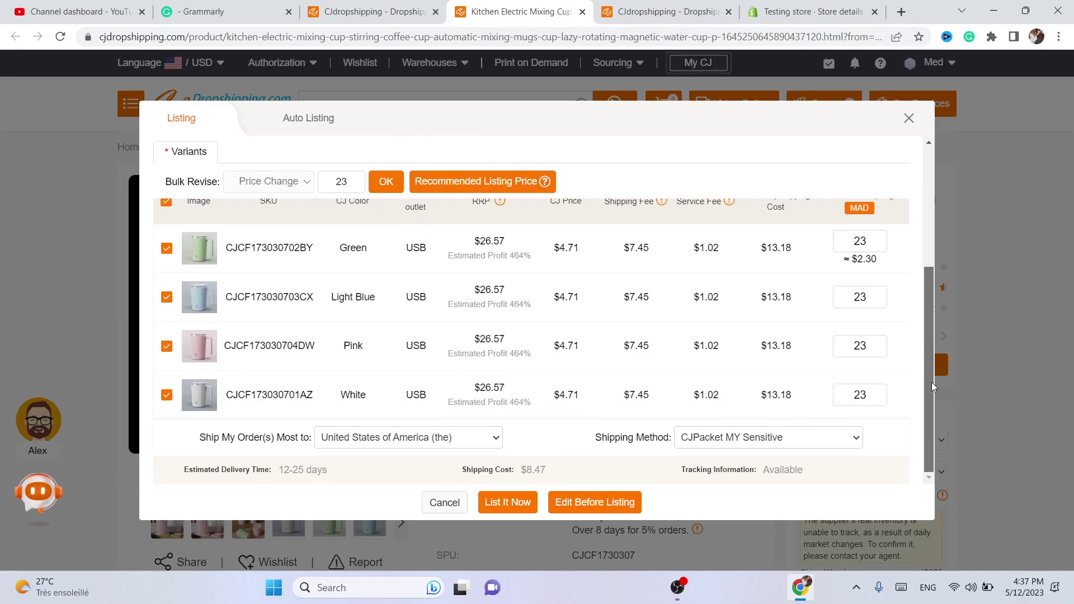
mouse_move(932, 381)
left_mouse_down()
mouse_move(928, 224)
mouse_move(929, 377)
left_mouse_up()
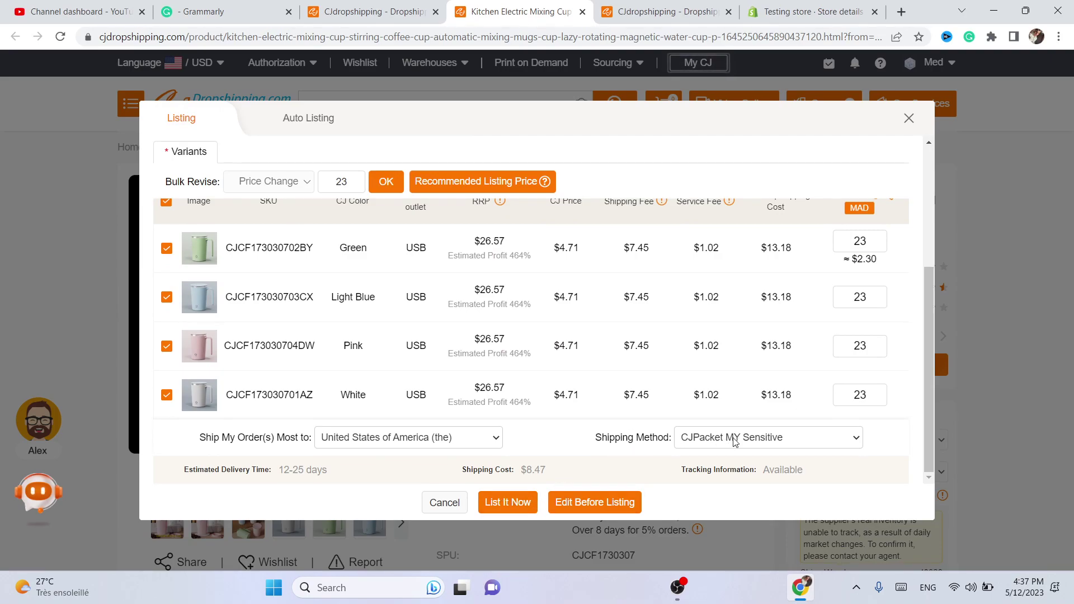
left_click(711, 438)
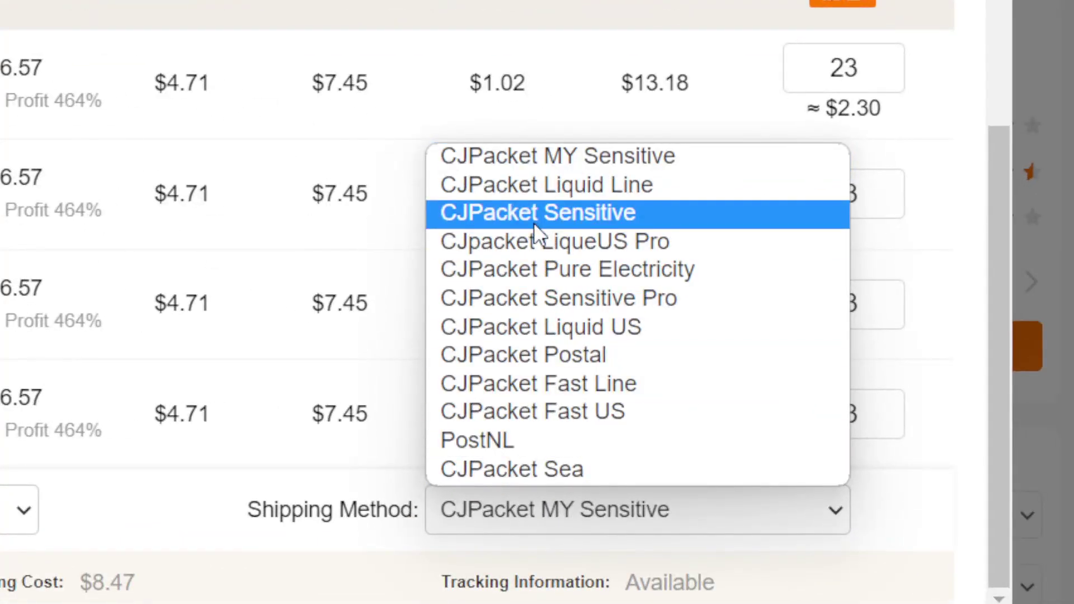
left_click(512, 215)
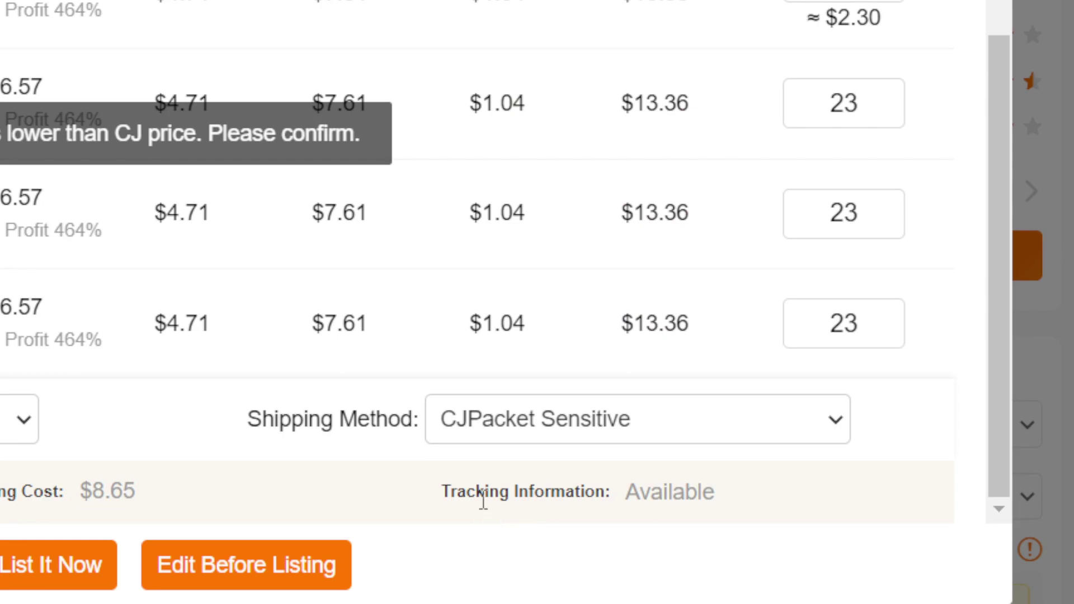
double_click(484, 493)
left_click(484, 492)
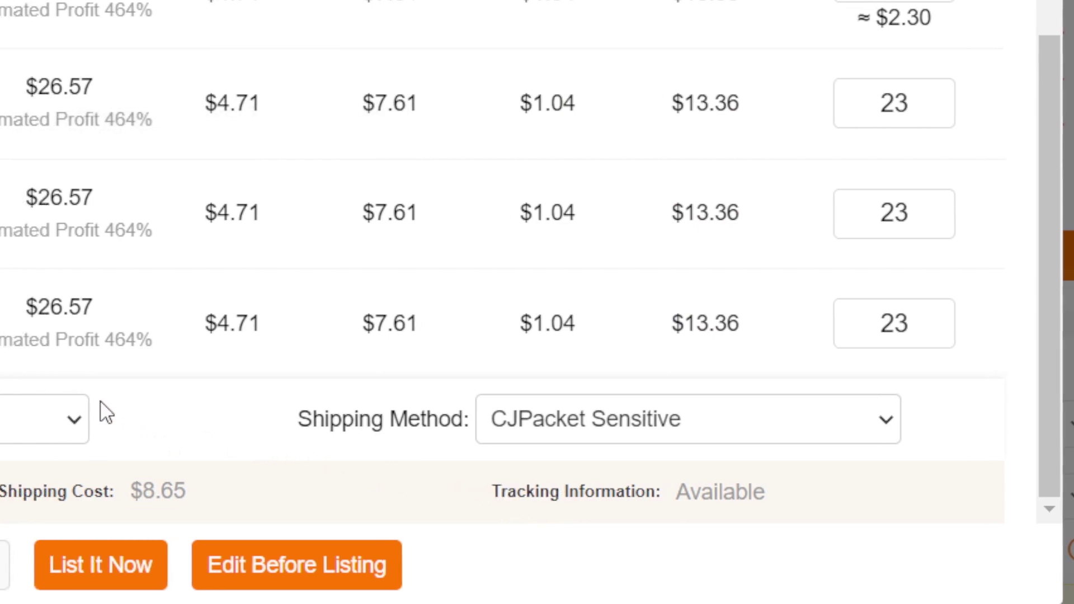
left_click_drag(214, 500, 22, 492)
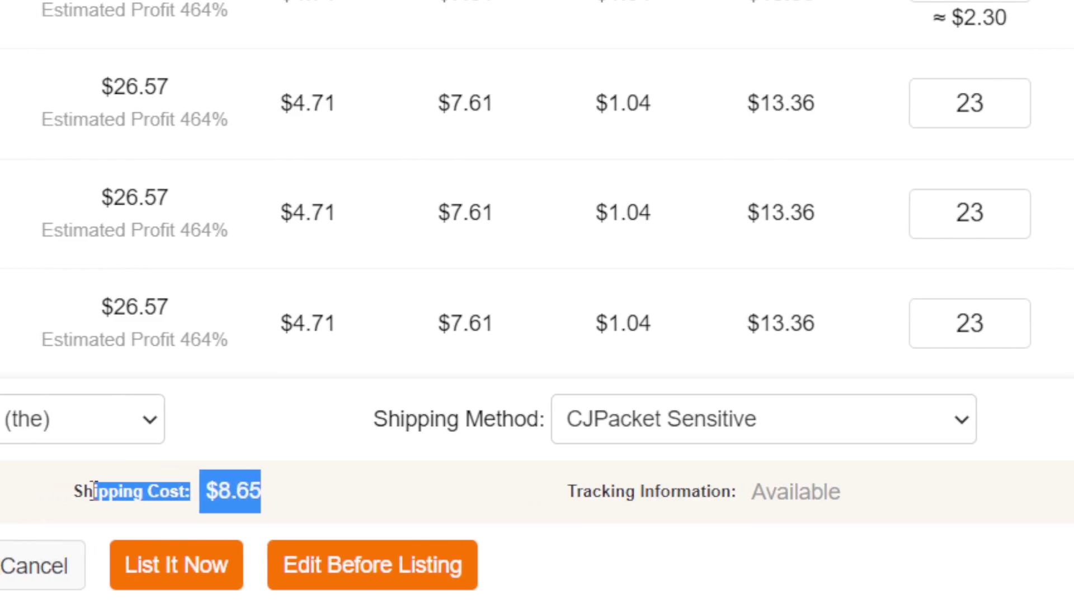
double_click(20, 491)
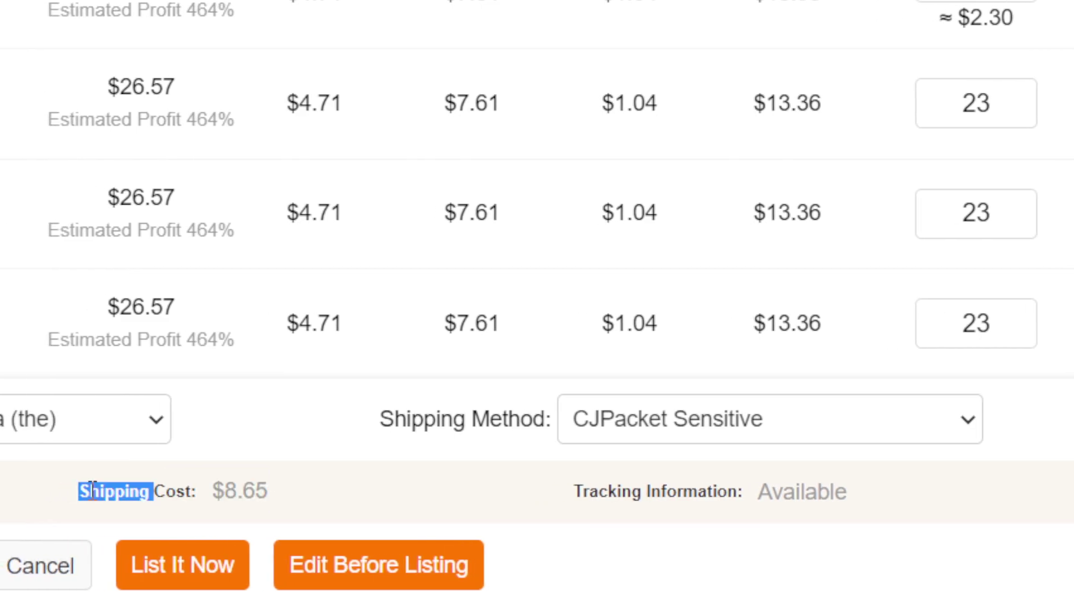
left_click_drag(92, 491, 371, 485)
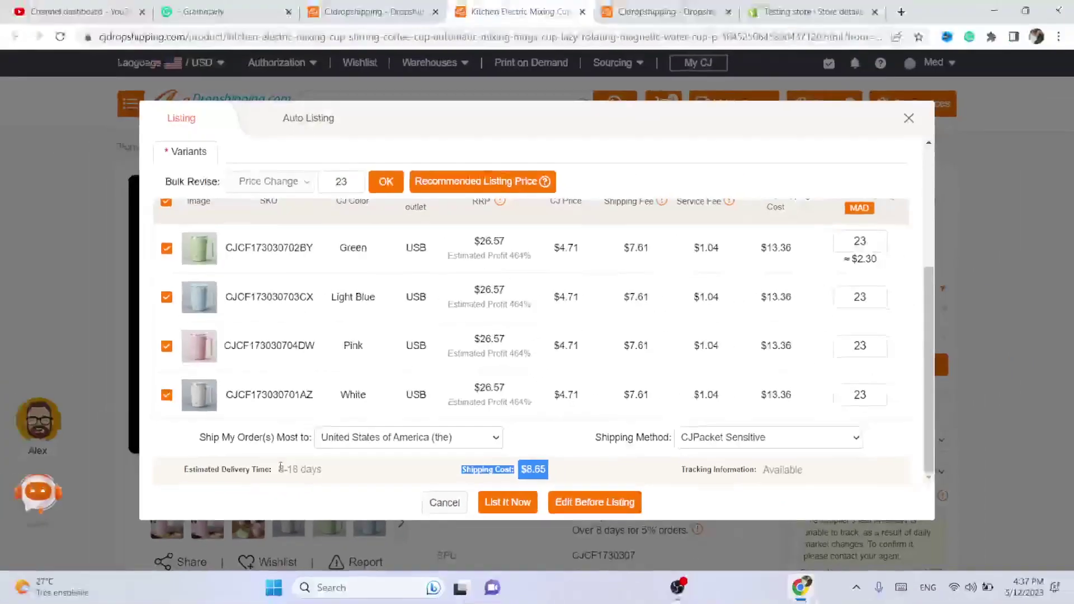
left_click_drag(89, 491, 242, 502)
left_click(473, 469)
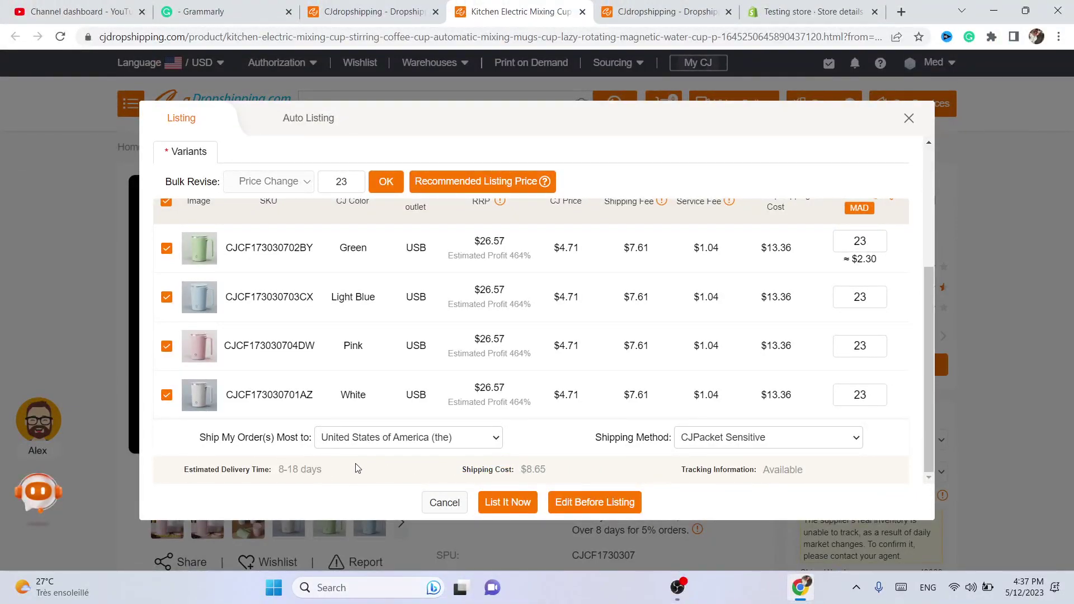
- Submit the mixing cup listing with List It Now
left_click(501, 509)
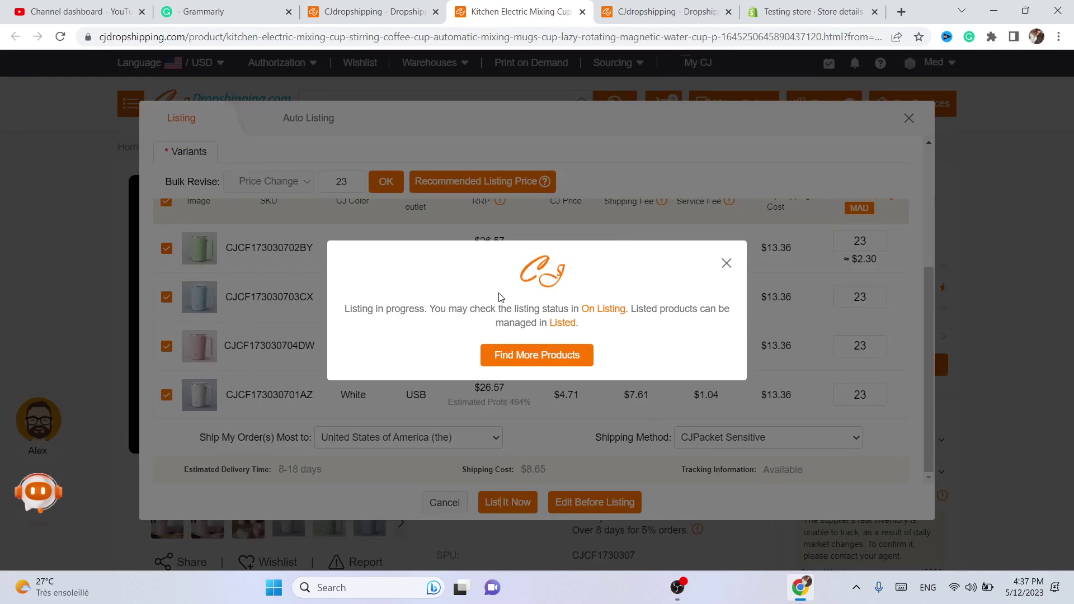
left_click_drag(345, 309, 600, 336)
left_click(647, 327)
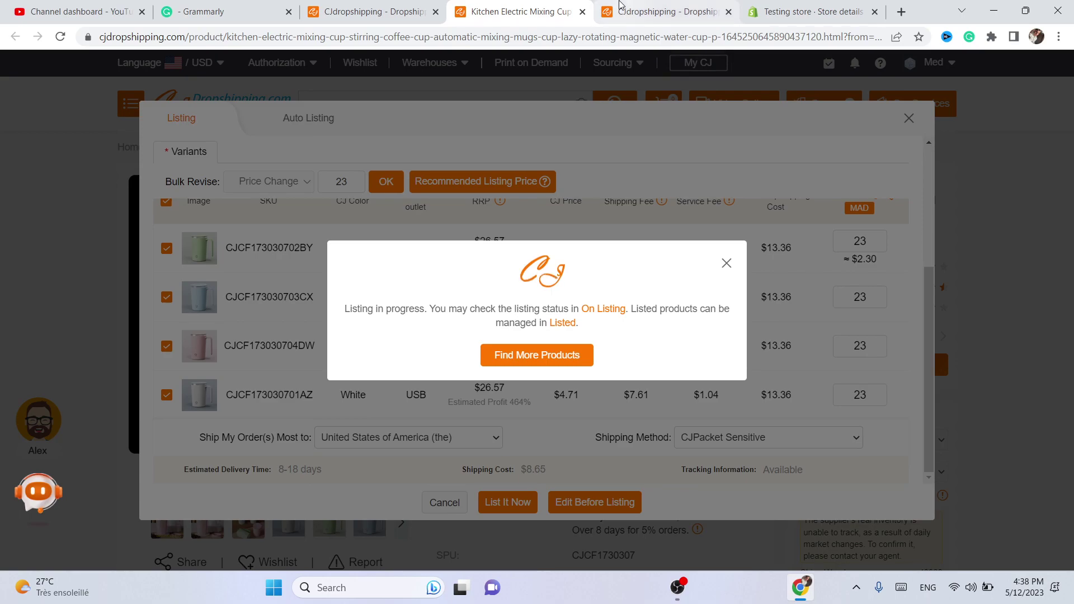
- Check the Testing store's Orders page in Shopify and reload it
left_click(806, 11)
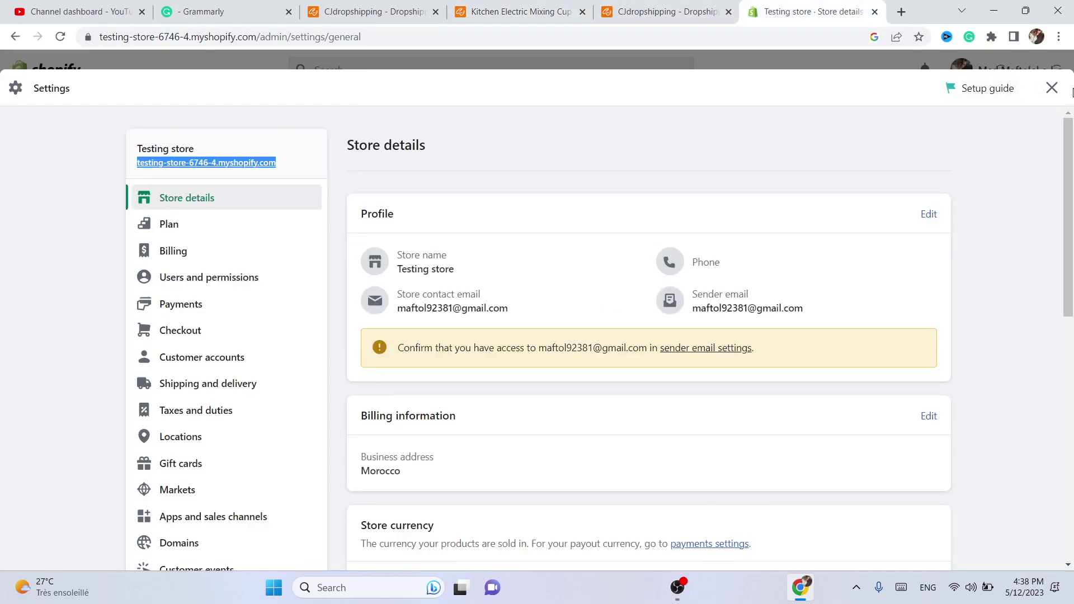
left_click(1050, 90)
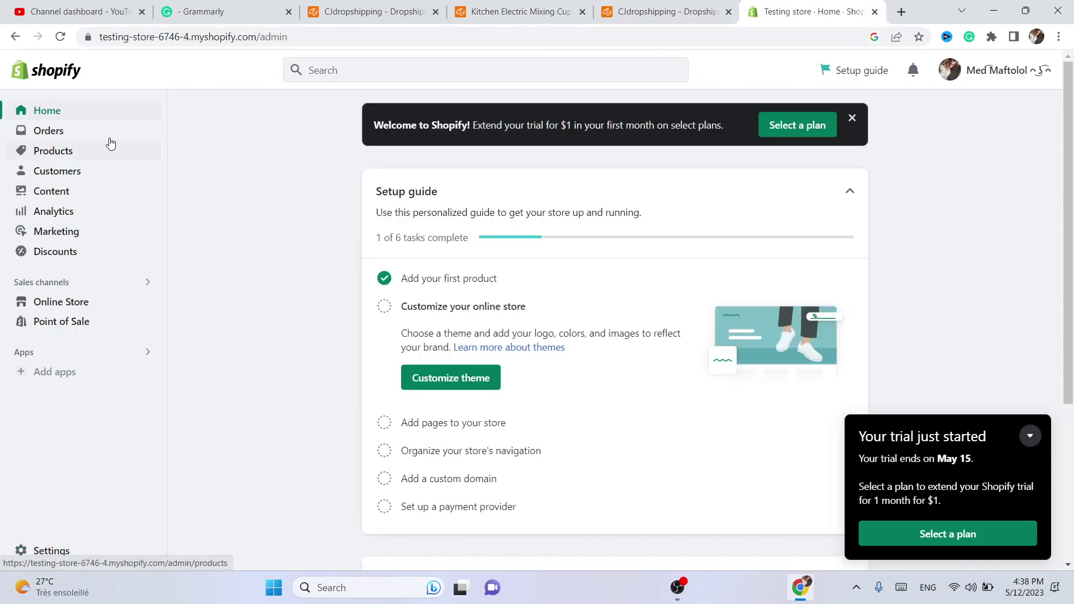
left_click(49, 130)
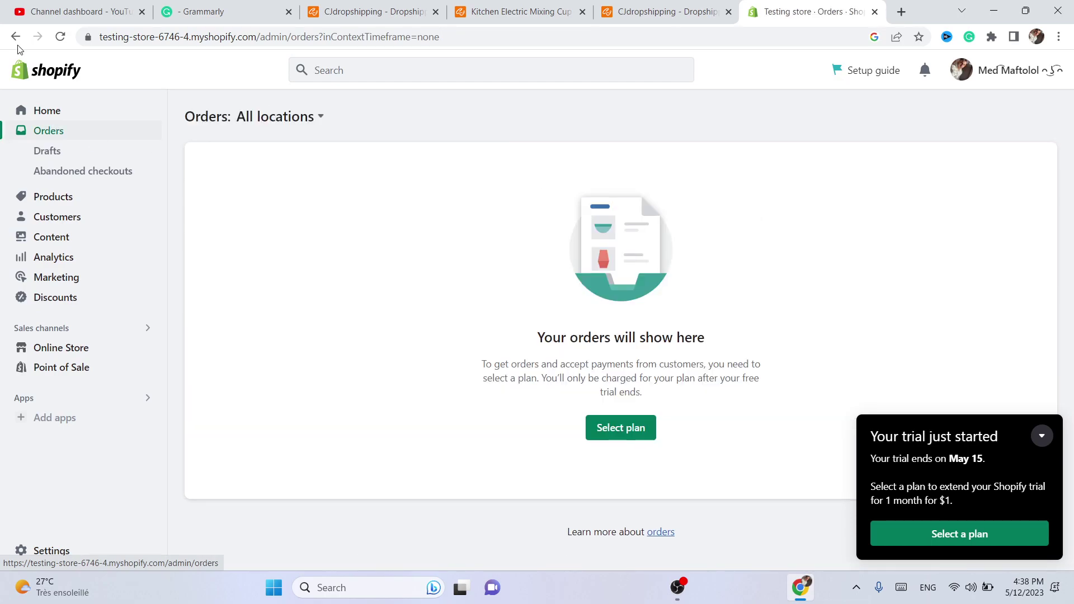
left_click(60, 36)
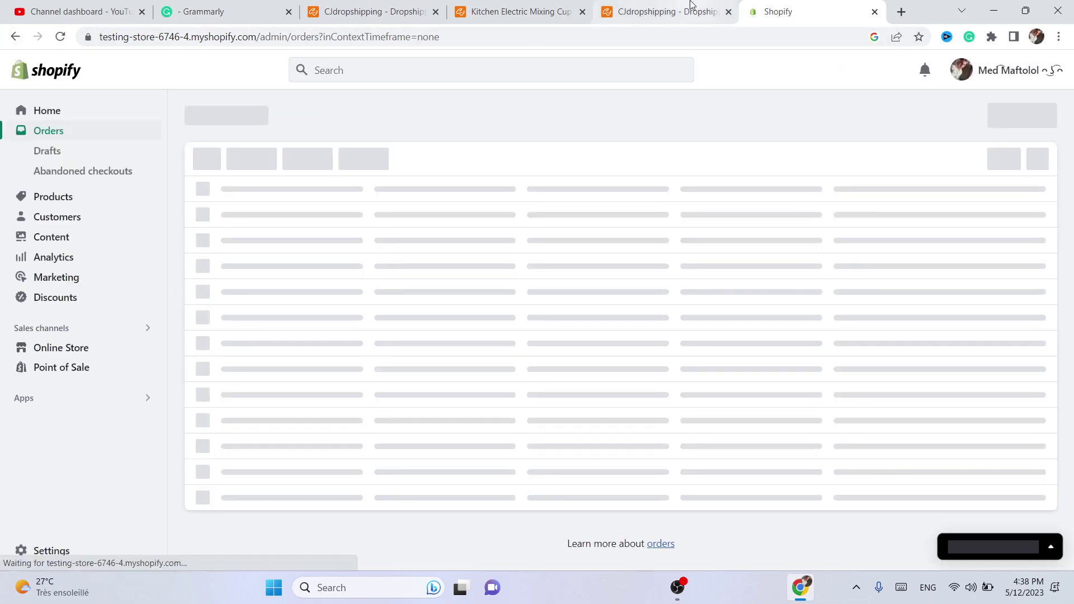
- Confirm CJ shows Listed Successfully for the mixing cup, then return to Shopify
left_click(706, 6)
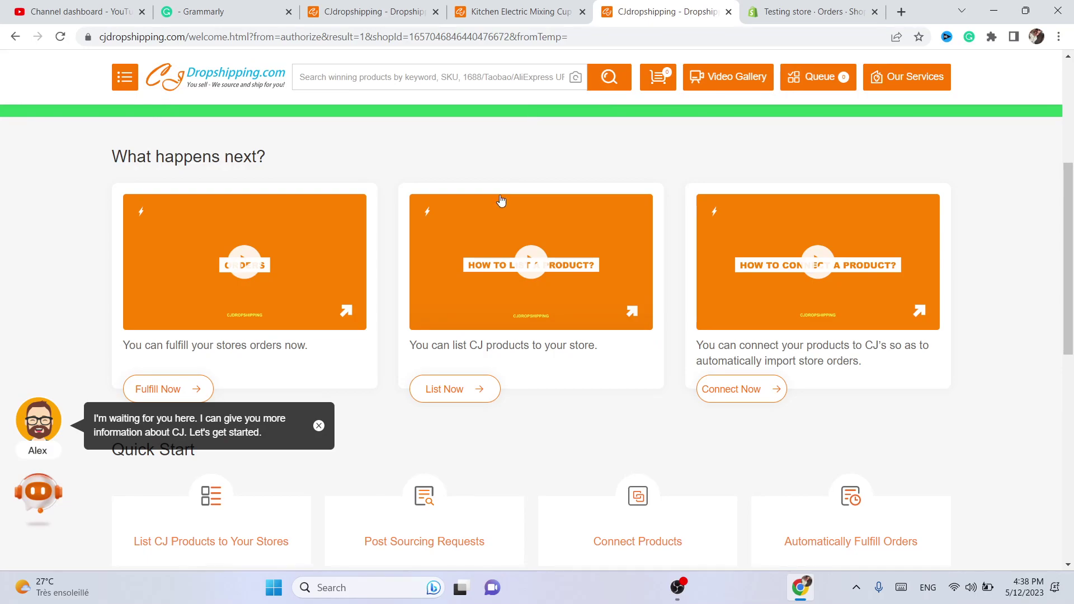
left_click(546, 8)
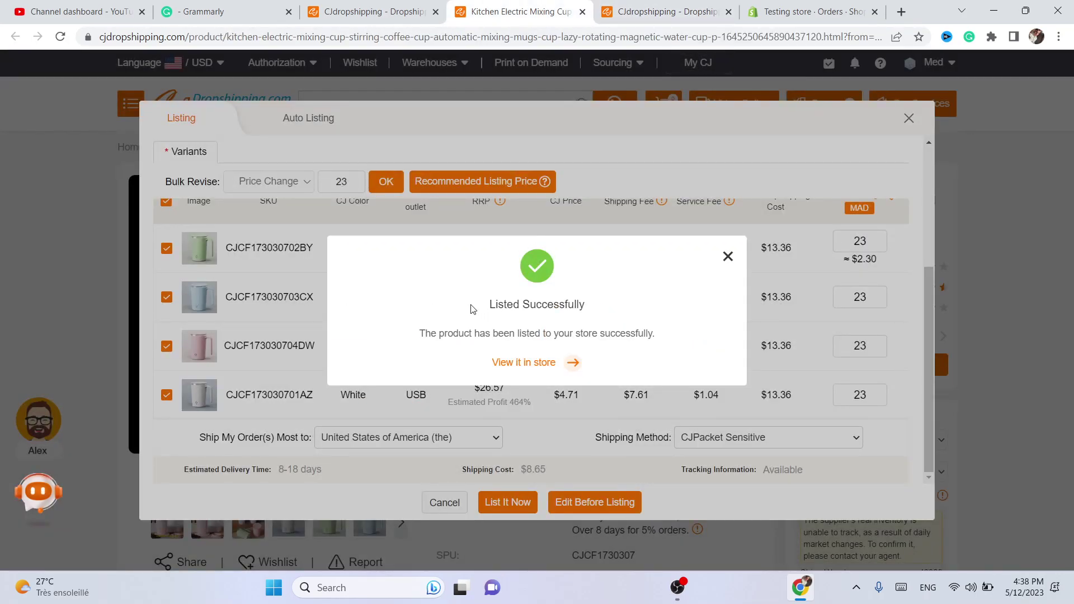
left_click_drag(471, 309, 618, 305)
left_click(749, 8)
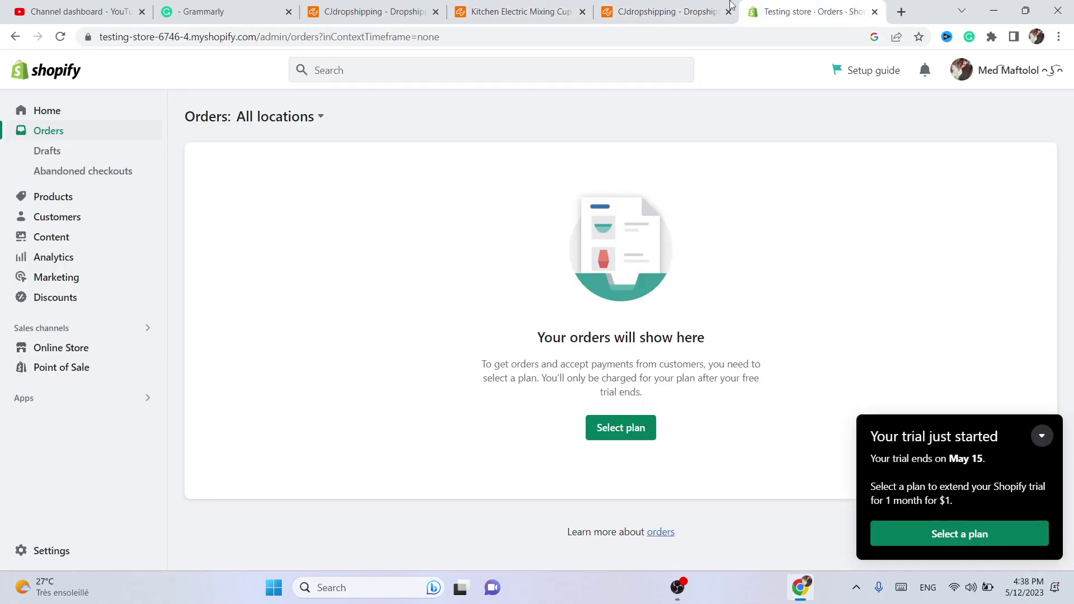
- Refresh Shopify and open Products to see the mixing cup Active with 27,118 in stock across 4 variants
left_click(53, 43)
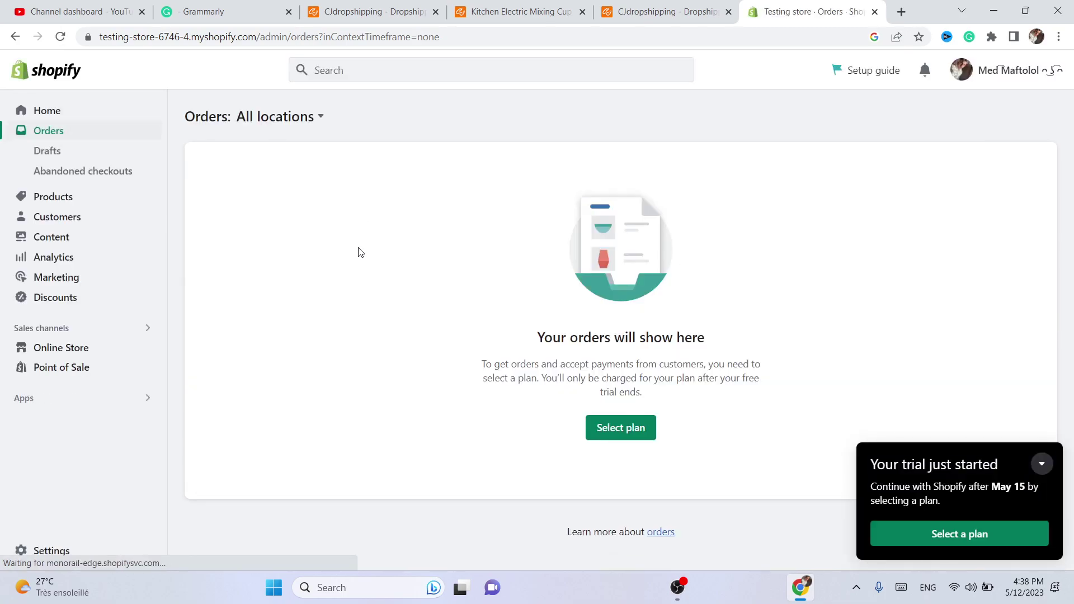
left_click(61, 110)
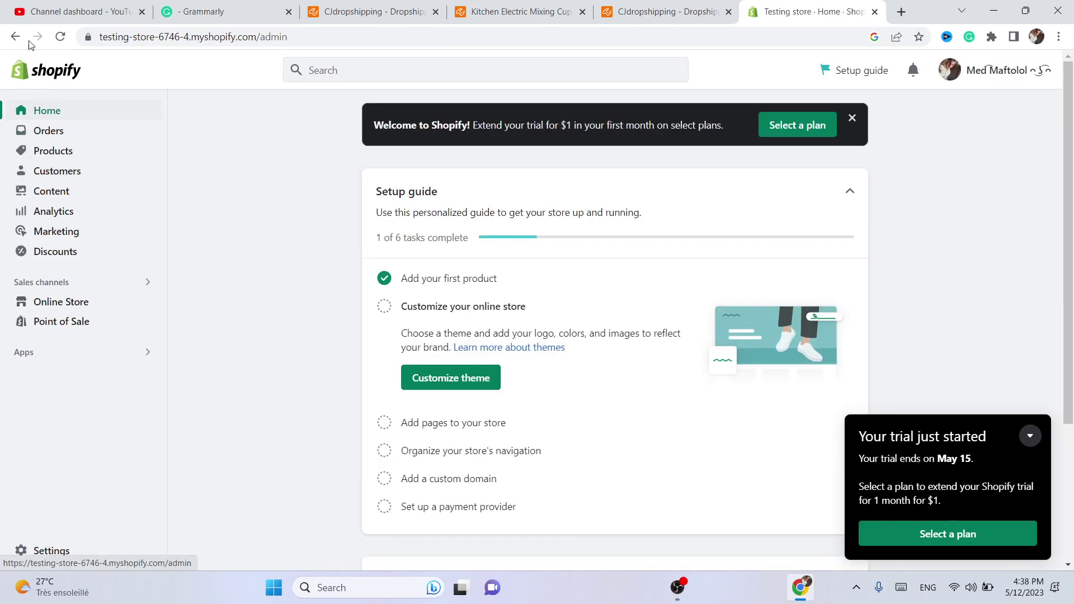
left_click(62, 36)
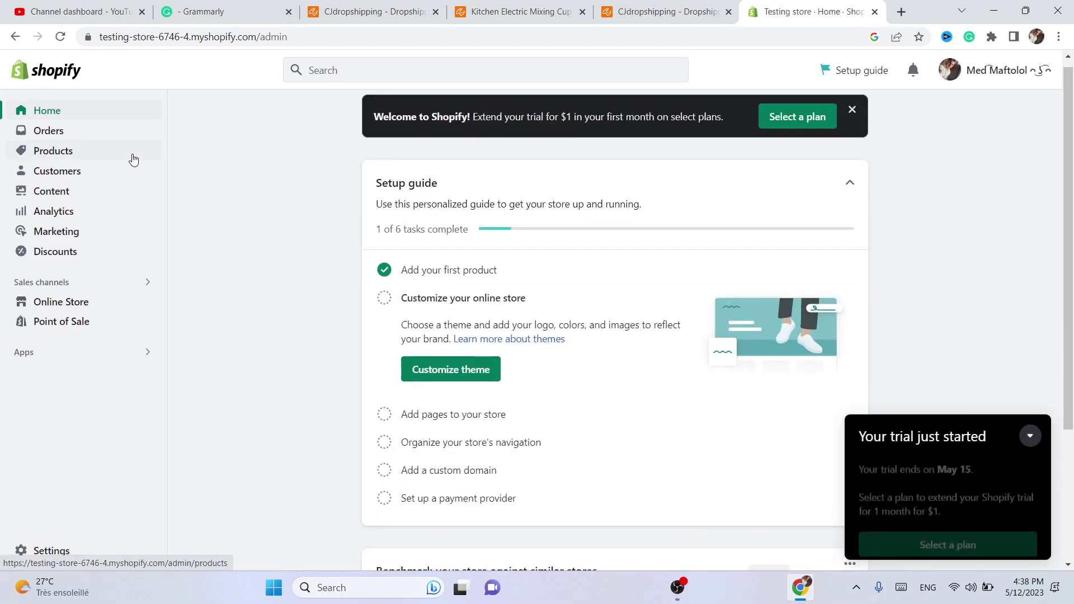
left_click(58, 150)
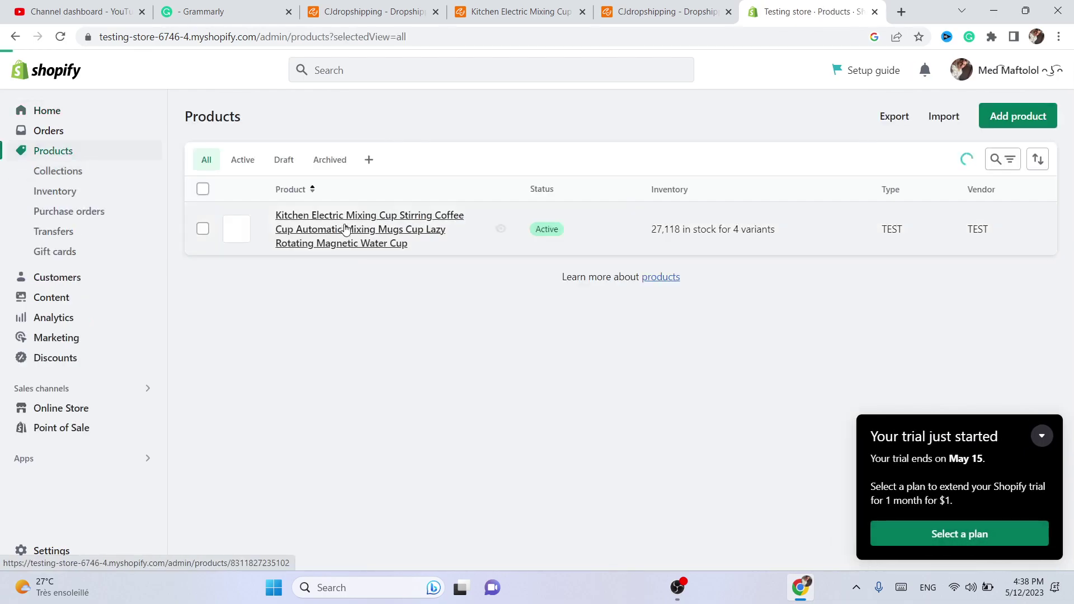
- Preview the mixing cup on the Online Store, then return to the Testing store tab
left_click(500, 231)
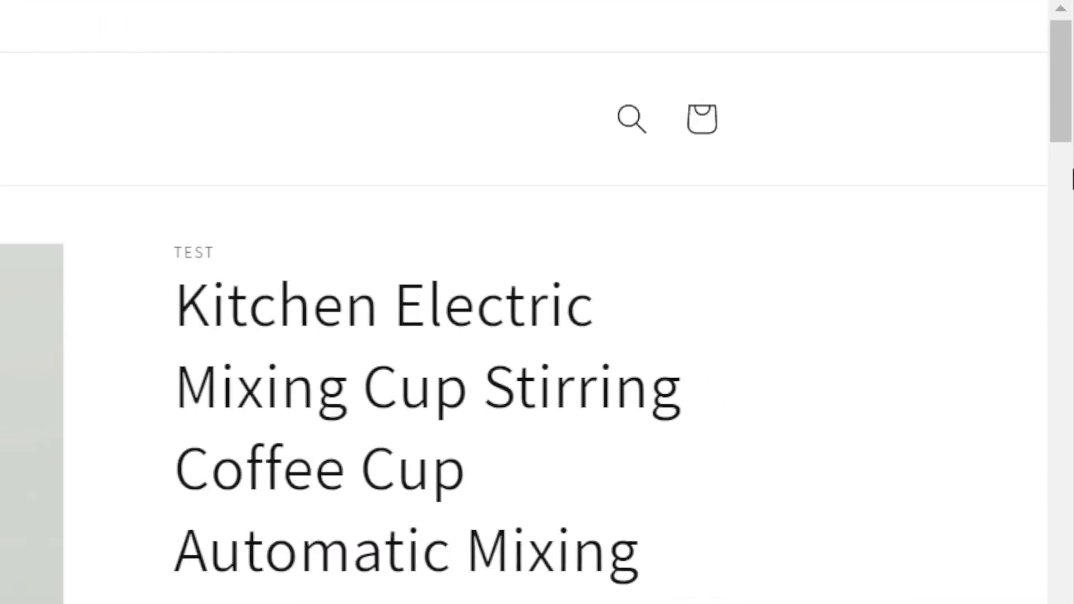
scroll(436, 192, "down", 10)
left_click_drag(1068, 240, 1070, 84)
left_click(448, 17)
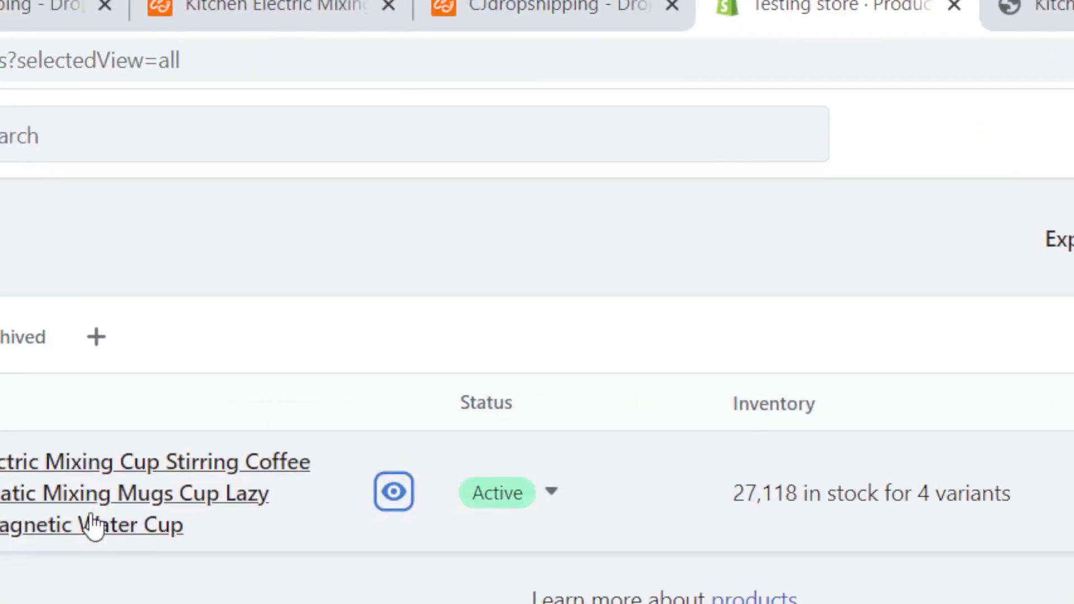
- Open the Kitchen Electric Mixing Cup's product page and inspect its title and heading
left_click(62, 517)
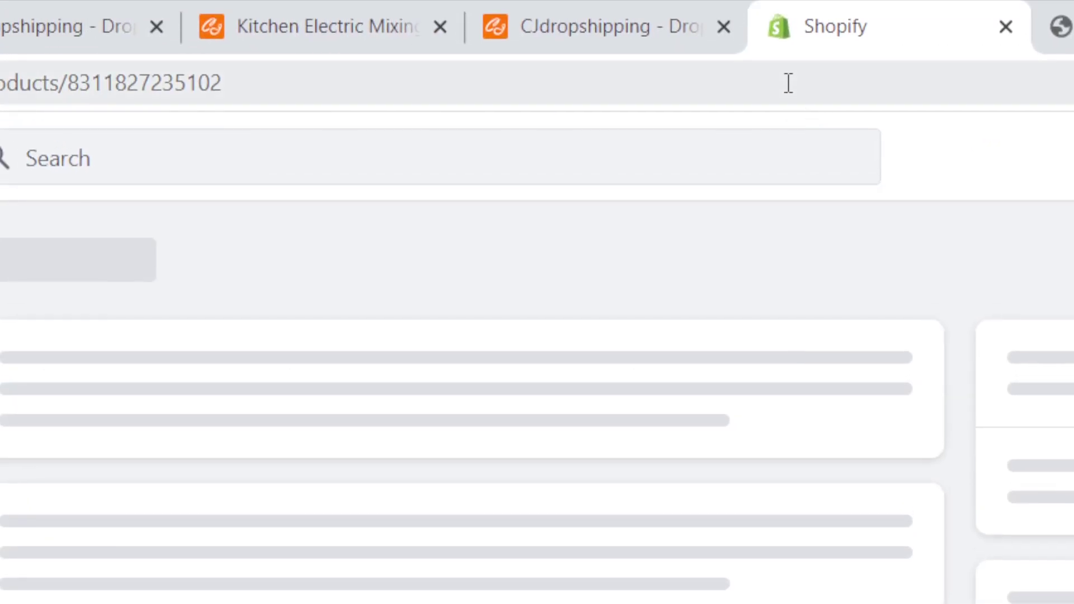
left_click(733, 62)
left_click(213, 482)
key("ctrl+a")
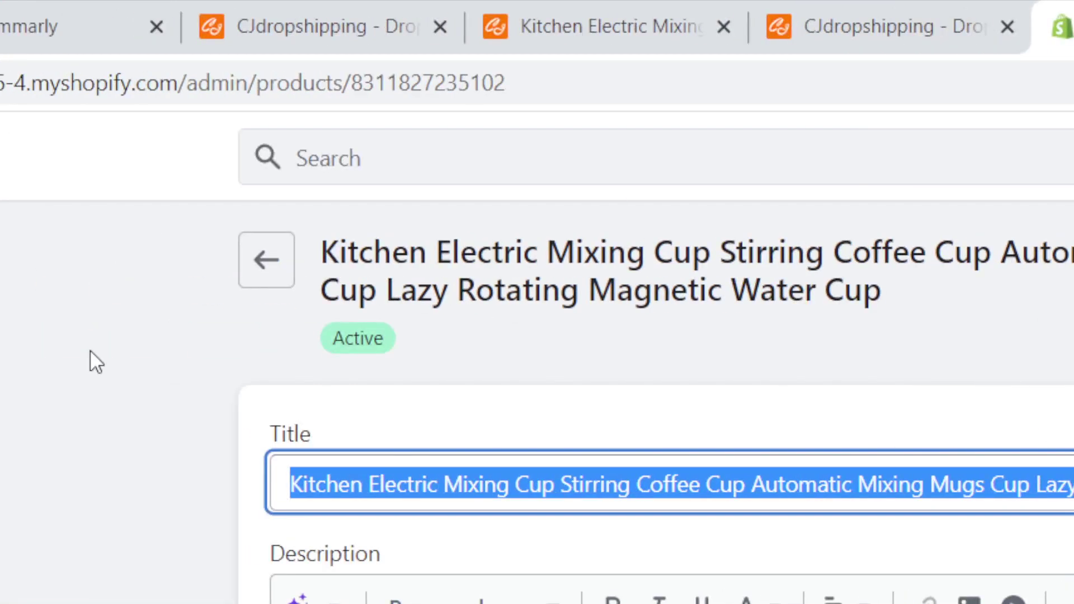
left_click(90, 350)
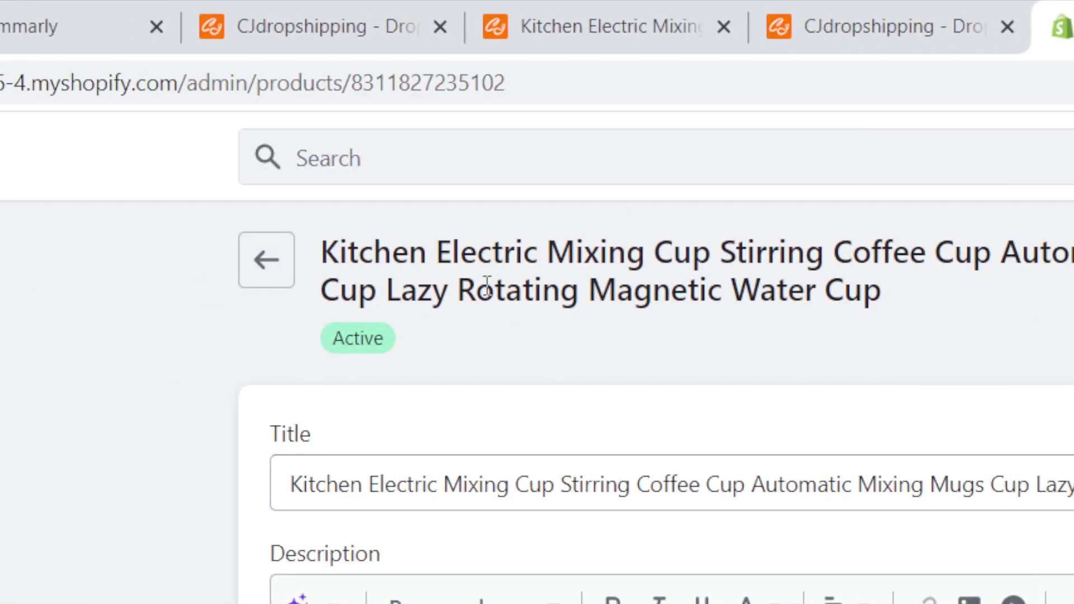
triple_click(940, 287)
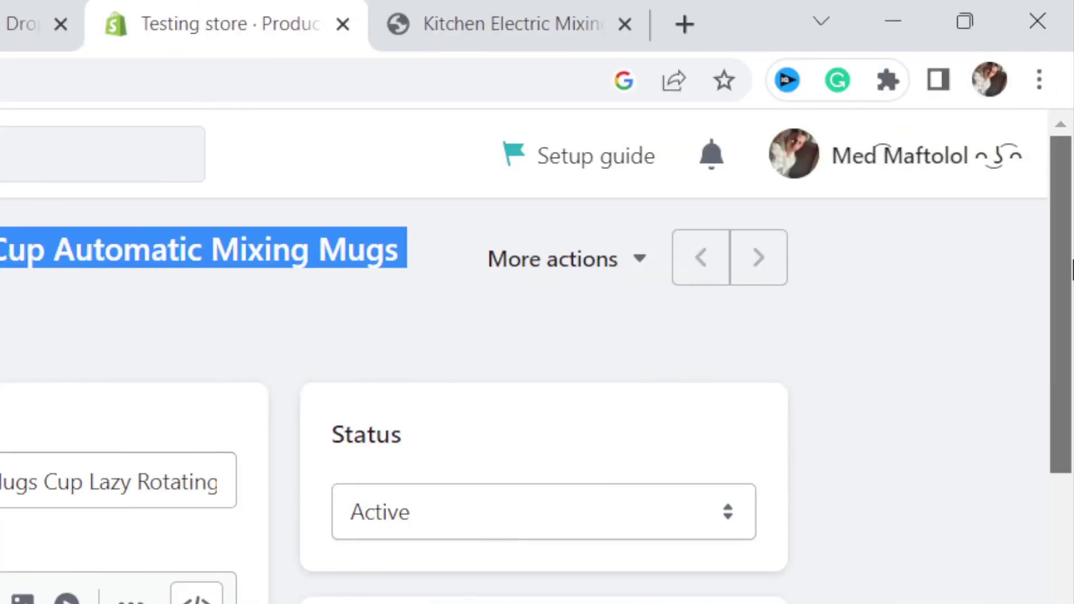
- Verify Active status, TEST type and vendor, Home page collection, sales channels and variant stock, dismissing the trial notice
scroll(1071, 447, "down", 5)
scroll(1071, 448, "down", 5)
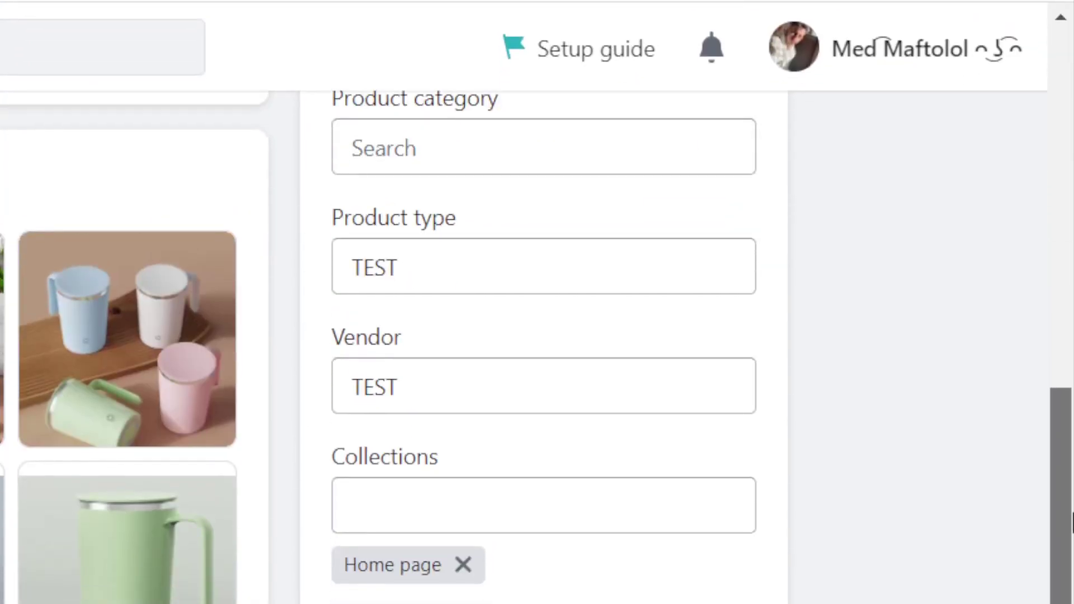
scroll(1052, 505, "down", 6)
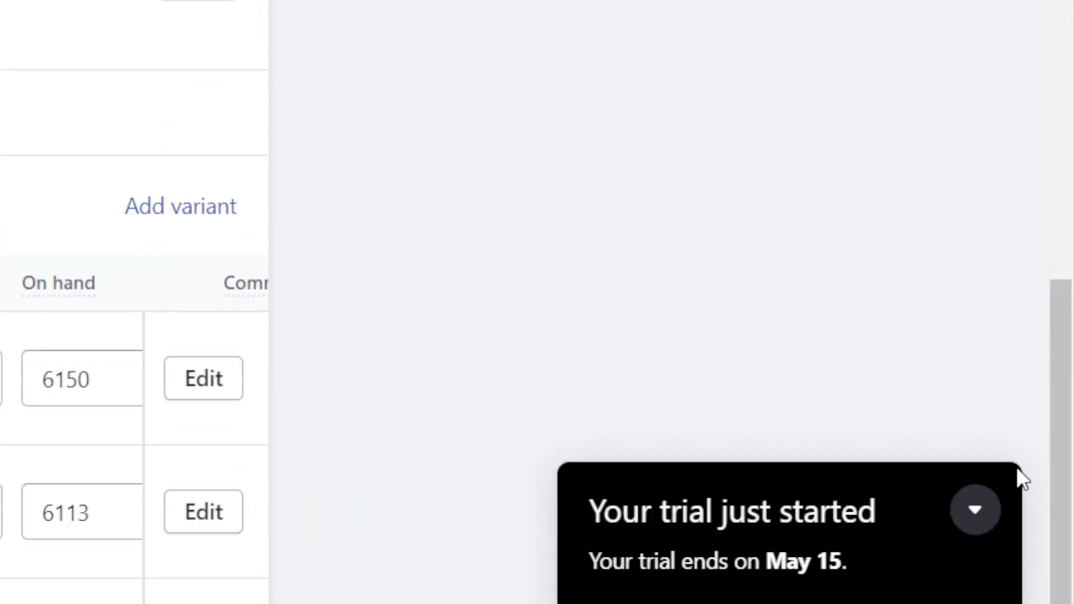
left_click(984, 471)
left_click_drag(1071, 433, 1072, 525)
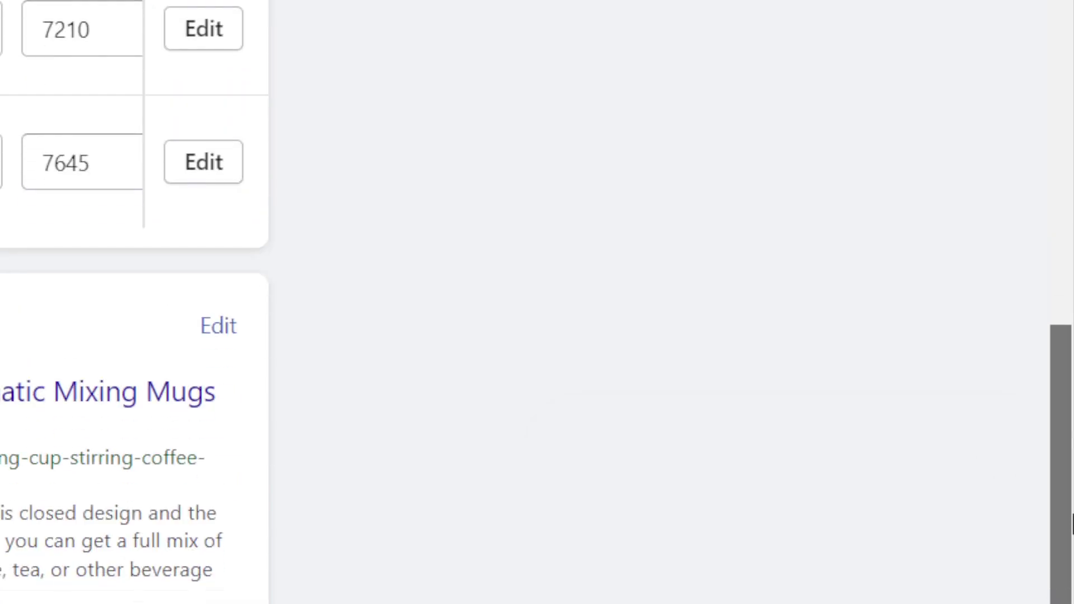
scroll(492, 192, "up", 15)
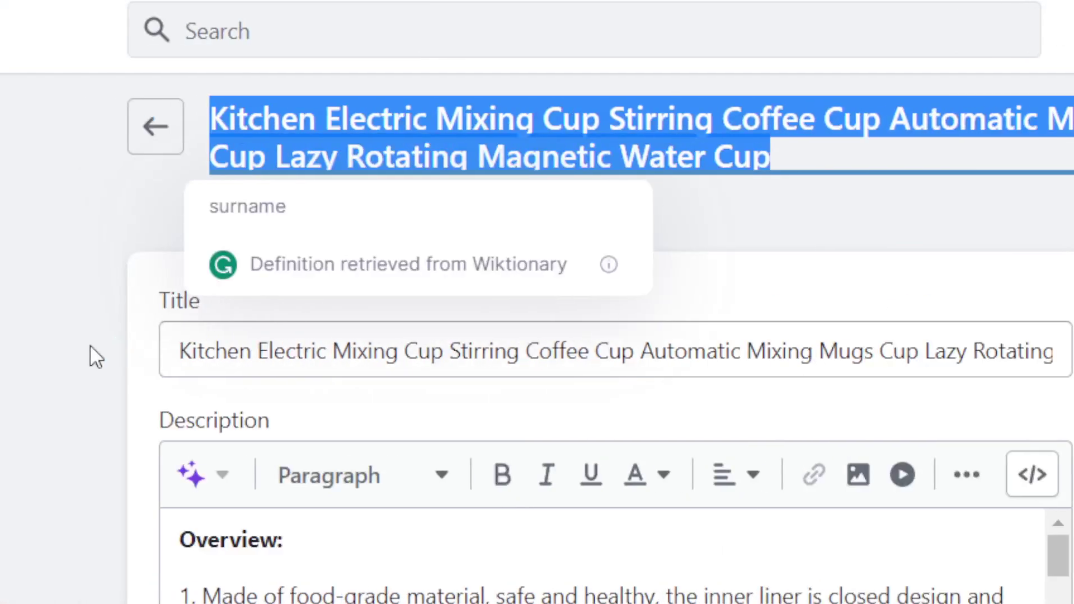
left_click(90, 344)
left_click(657, 162)
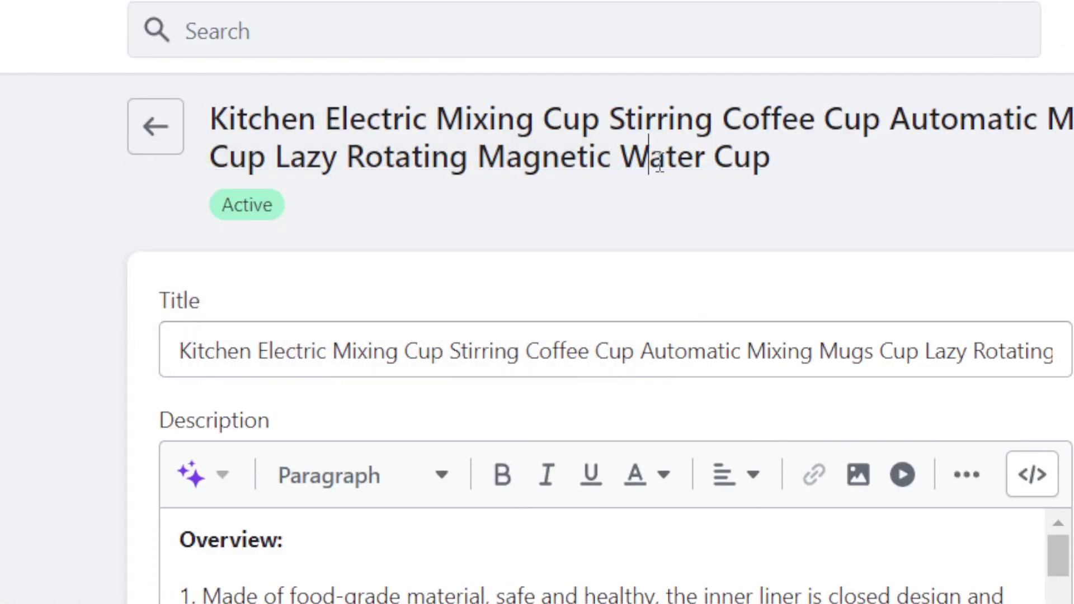